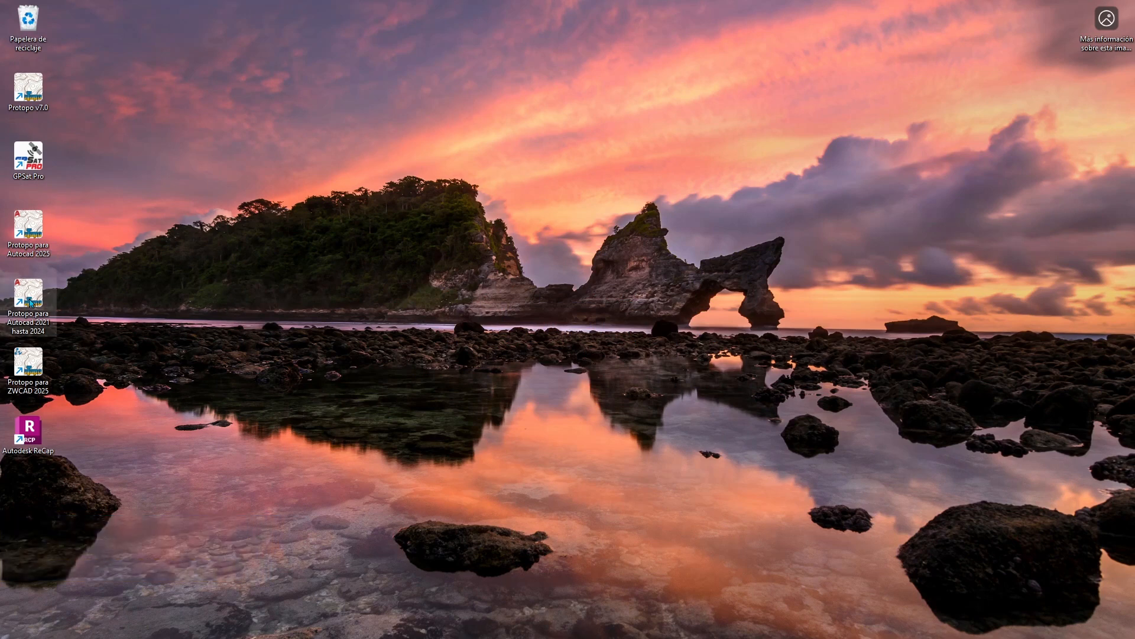
- Launch Protopo for AutoCAD 2021 to 2024 and set "06 28Agosto2024 Como hacer celdas" as the working directory
double_click(28, 295)
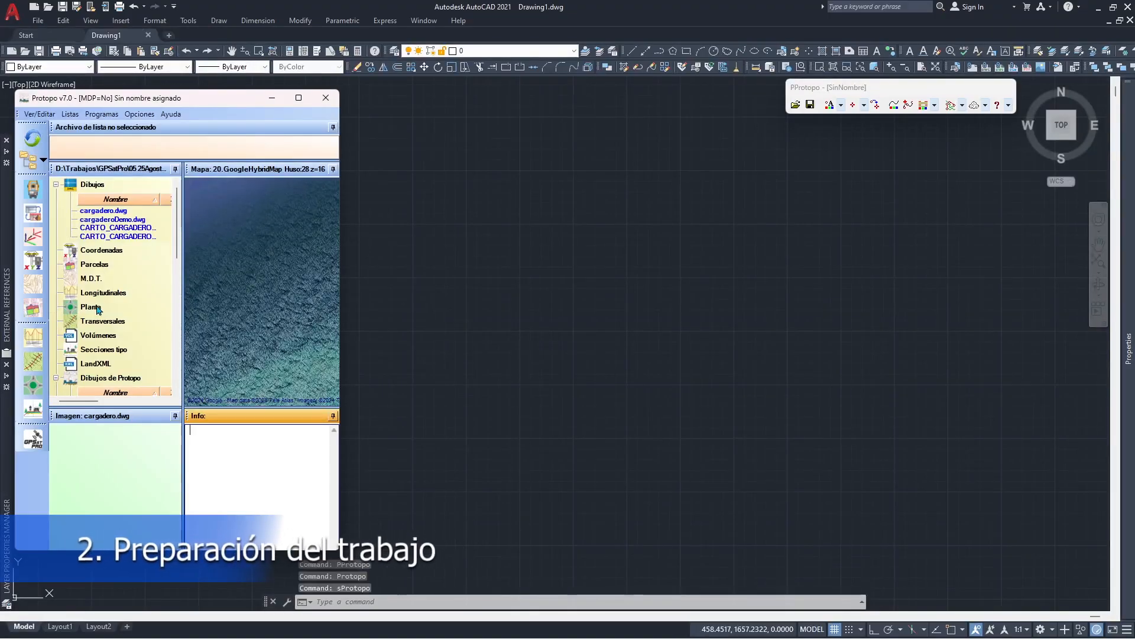
left_click(32, 159)
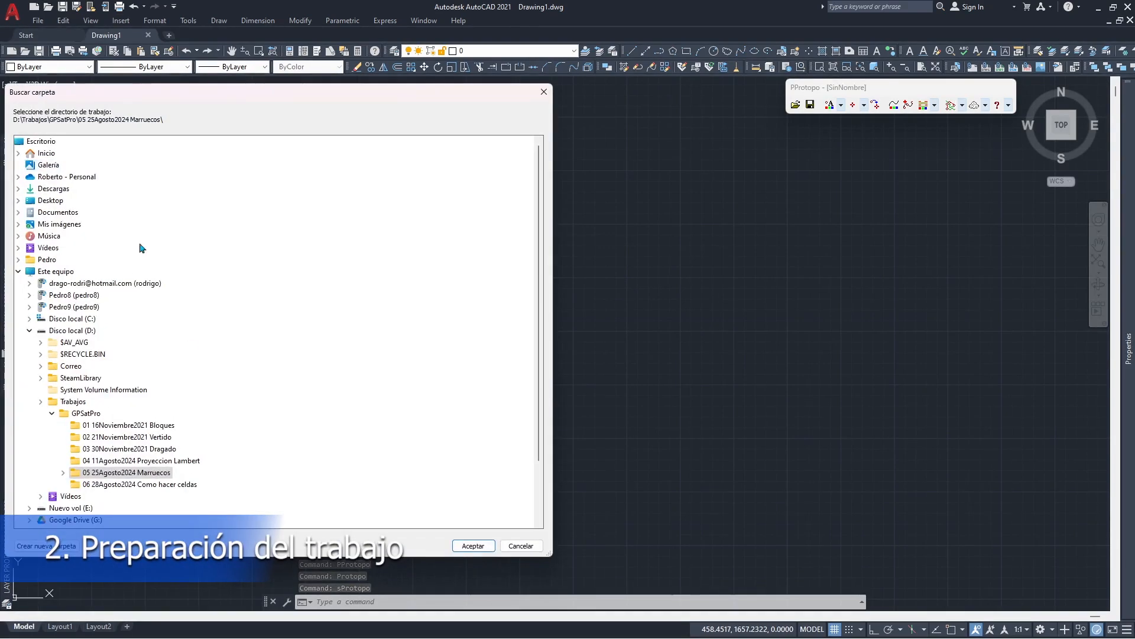
left_click(113, 485)
left_click(473, 546)
- Open the drawing cargaderoDemo.dwg from the Protopo project tree and minimize the Protopo window
double_click(119, 210)
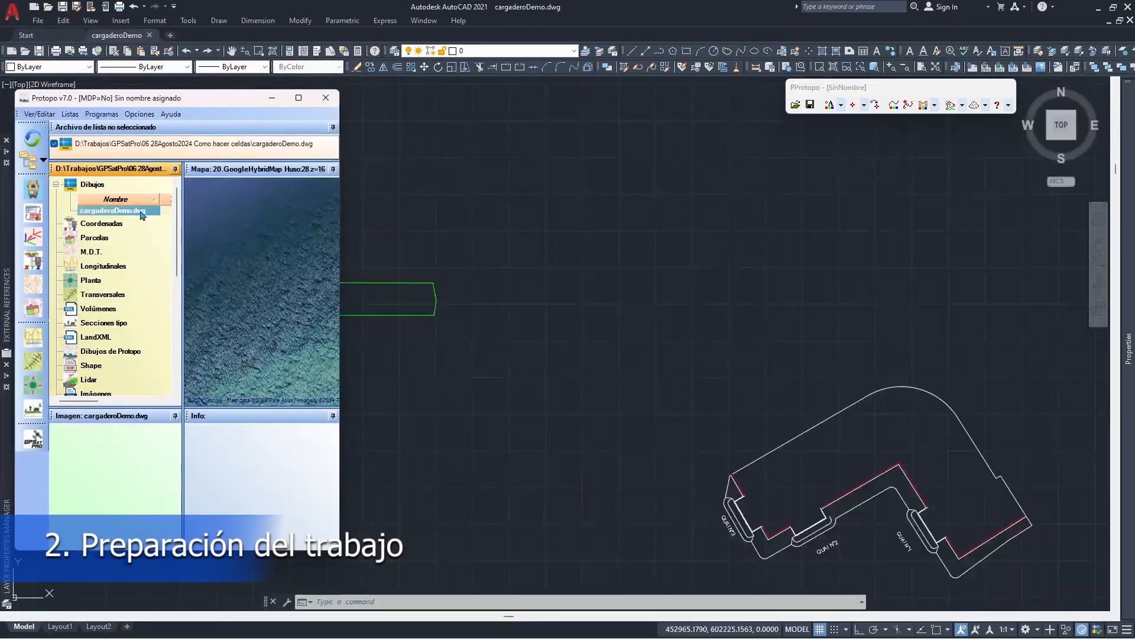
left_click(273, 99)
scroll(253, 304, "down", 3)
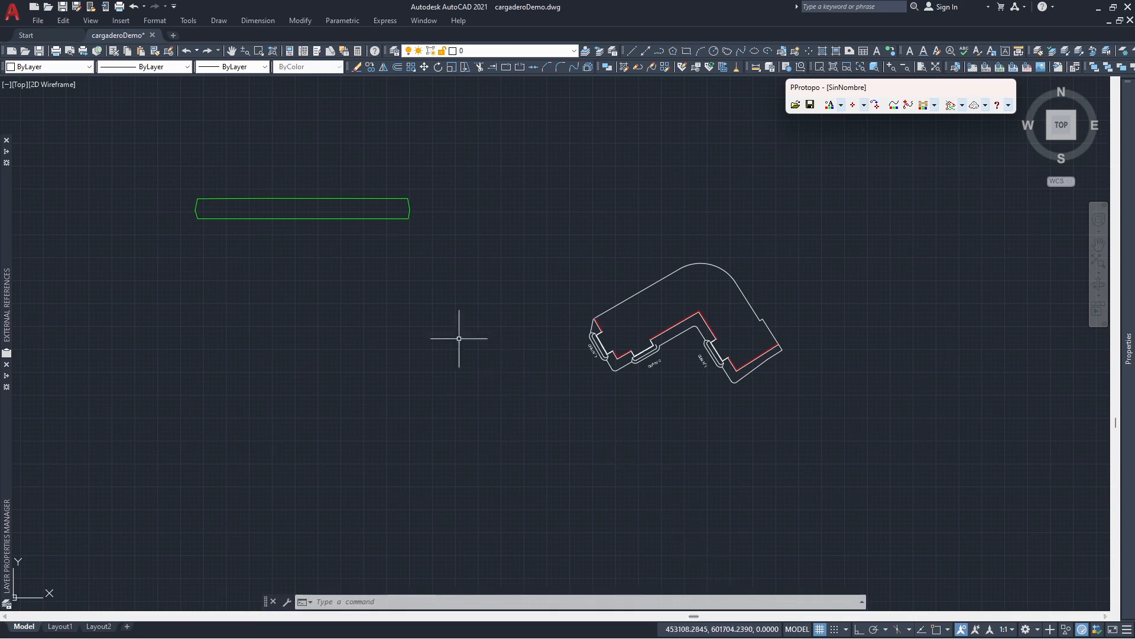
middle_click_drag(286, 224, 489, 294)
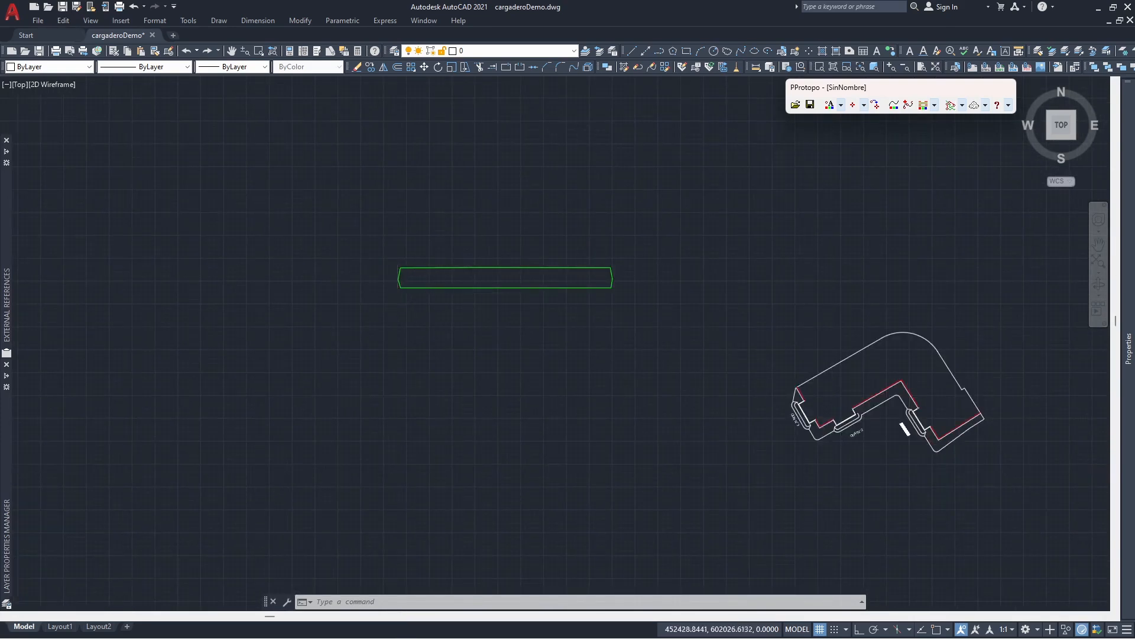
- Create a new layer named CELDAS and make it the current layer
scroll(396, 285, "up", 2)
scroll(397, 280, "up", 3)
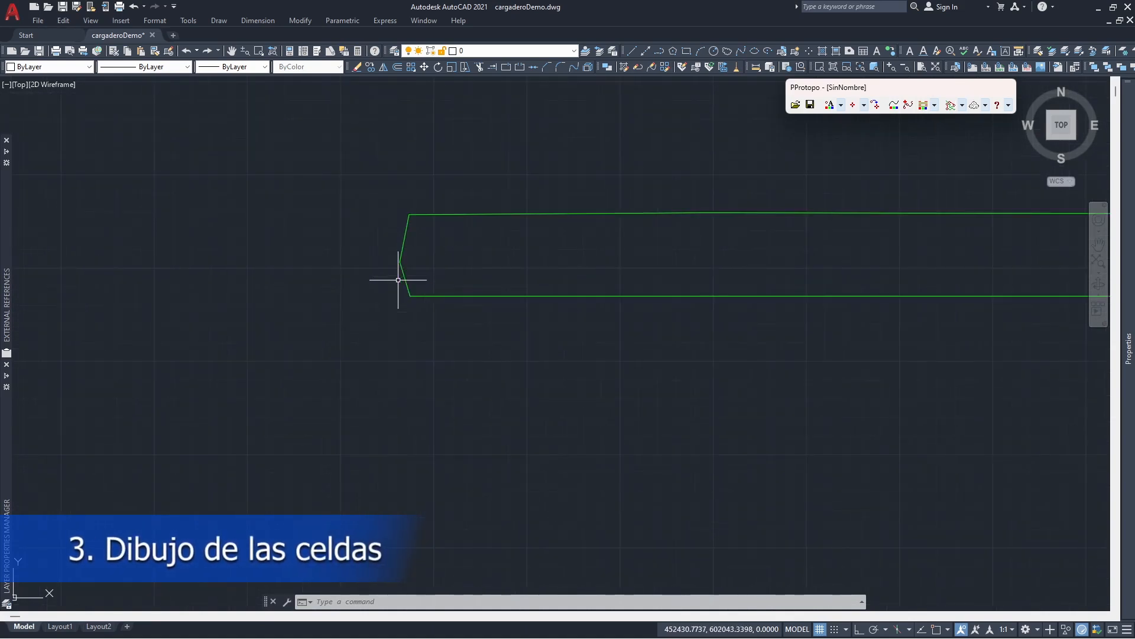
scroll(418, 283, "up", 2)
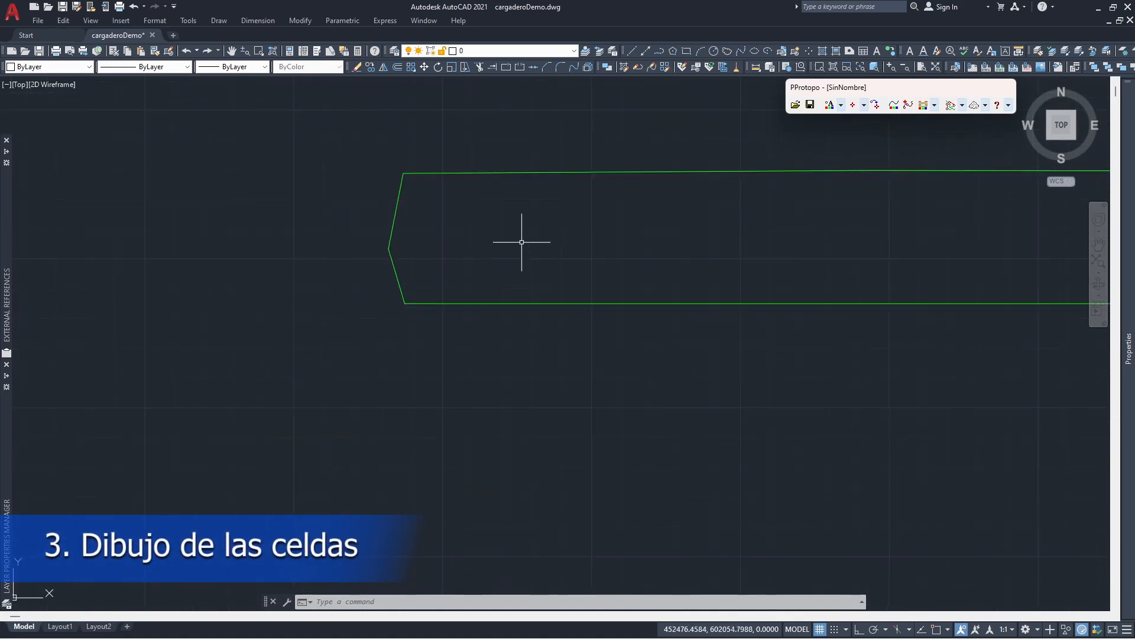
middle_click_drag(520, 243, 421, 298)
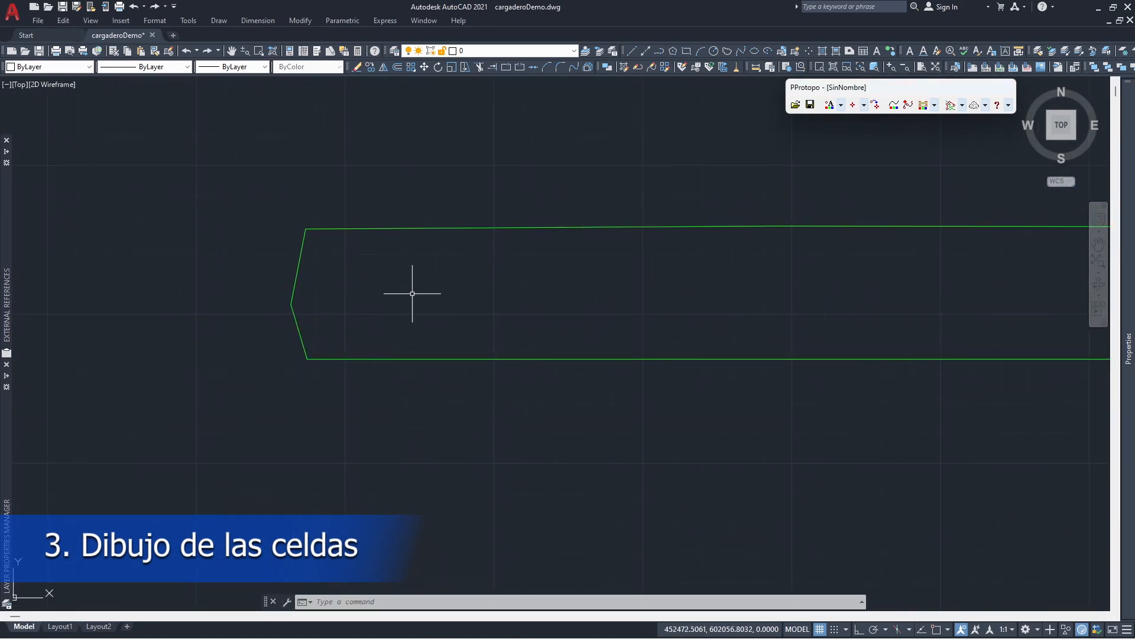
mouse_move(7, 458)
left_click(79, 384)
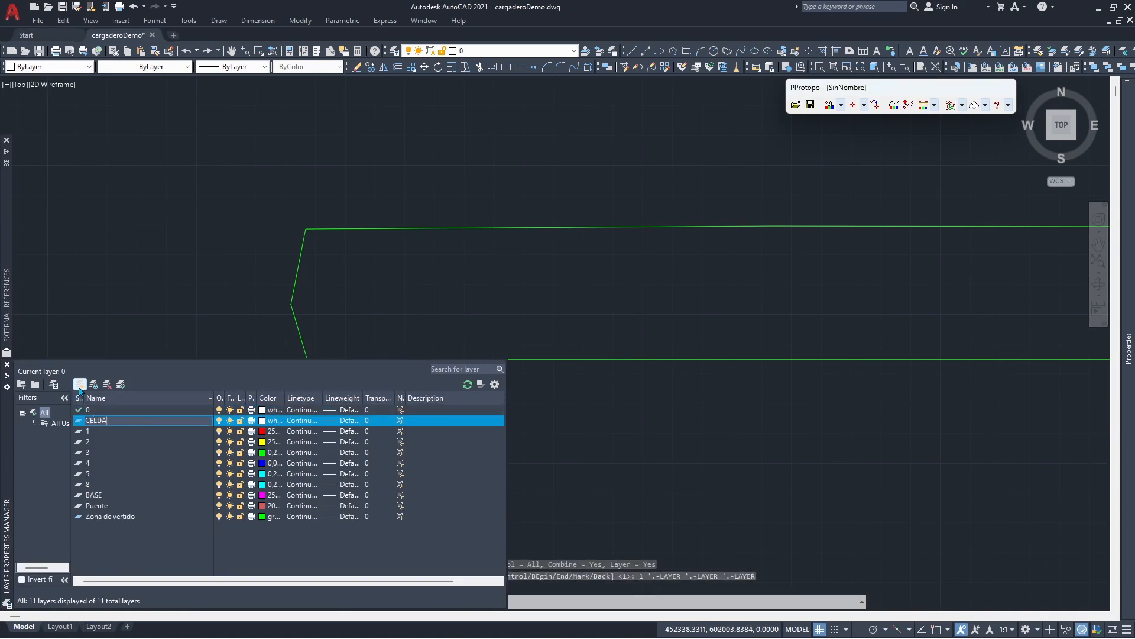
type("CELDAS")
key("Return")
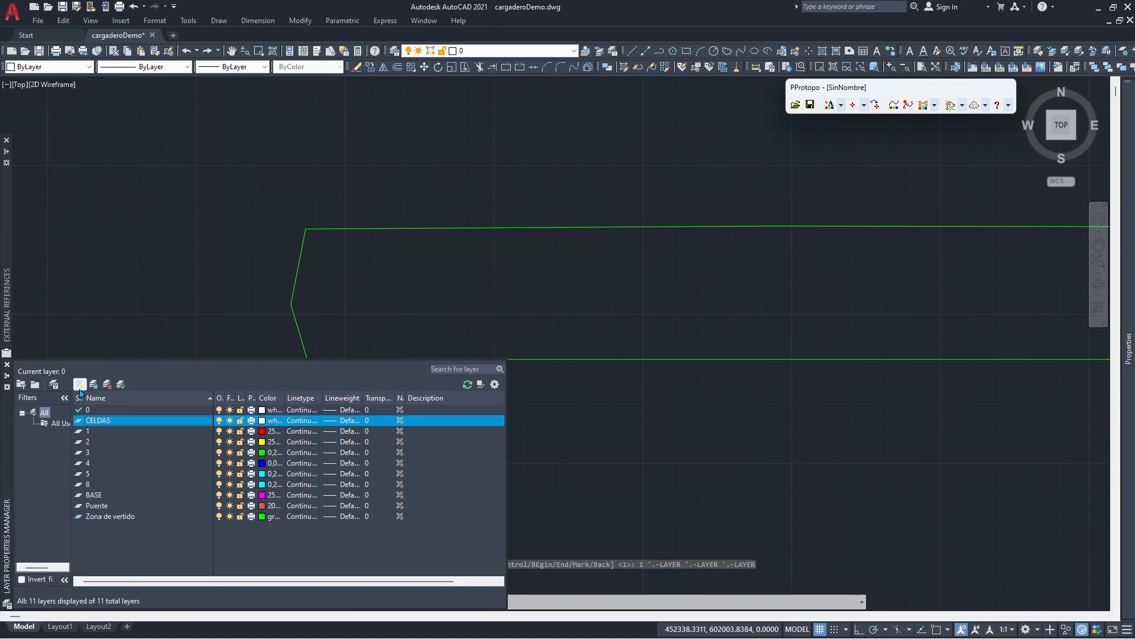
double_click(78, 420)
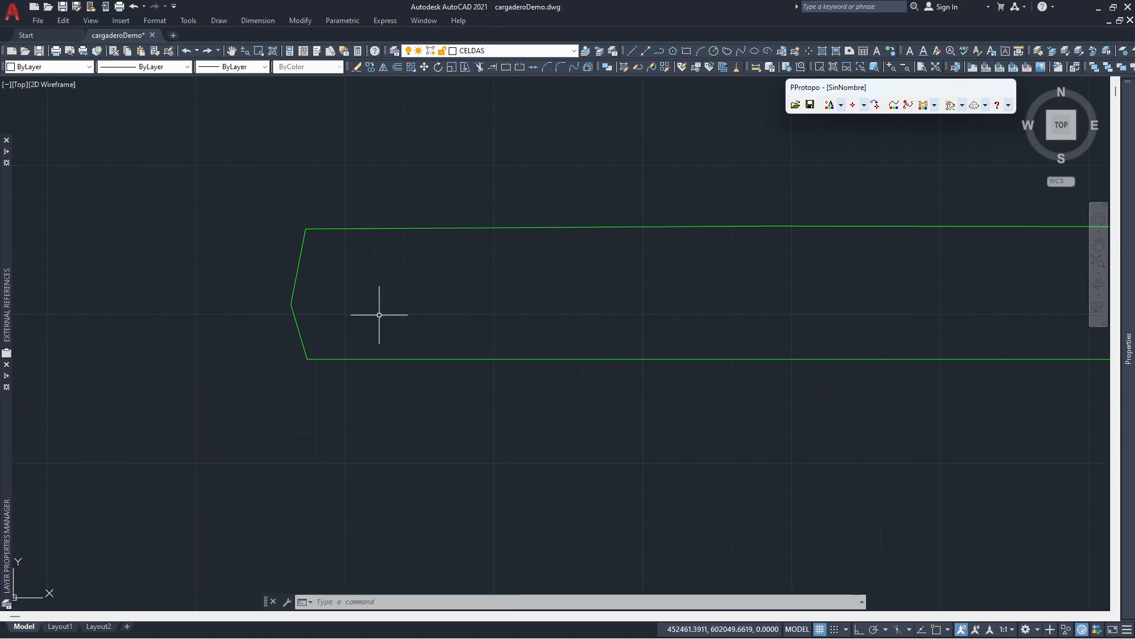
- With Ortho on, draw a closed rectangular polyline 12 wide and 5 high, starting just below the green outline's lower-left corner
left_click(659, 50)
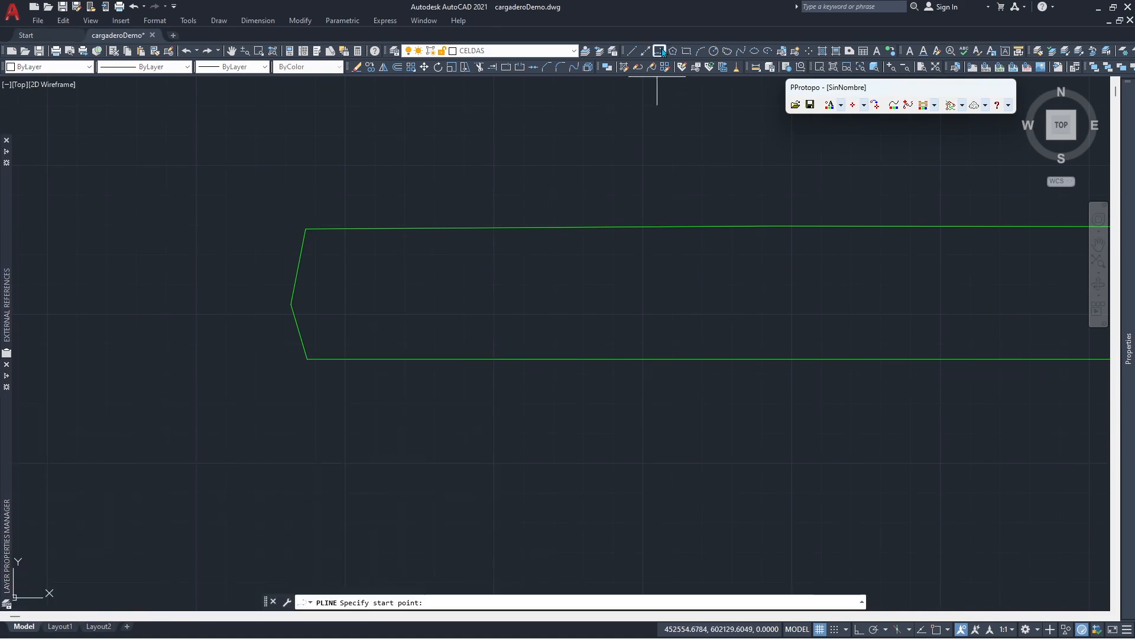
key("F8")
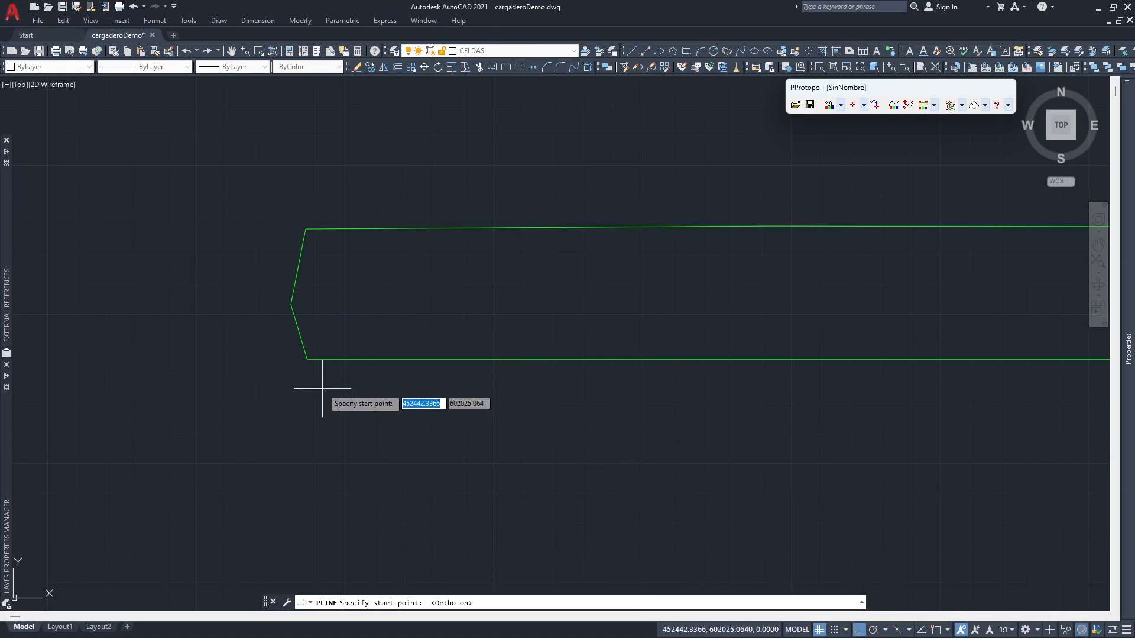
left_click(307, 364)
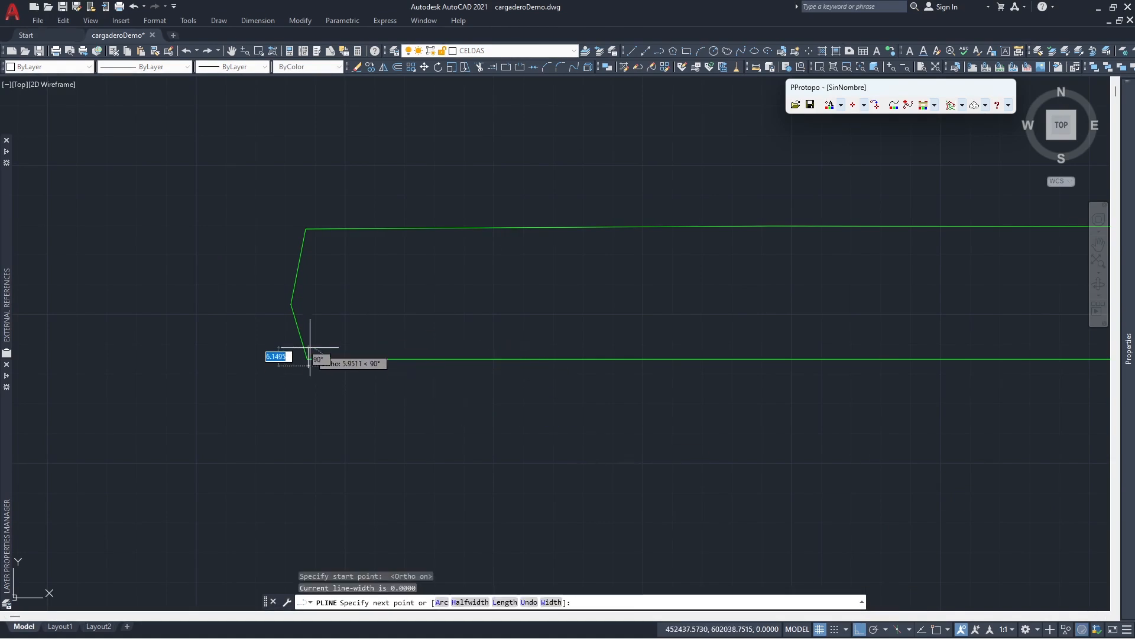
type("5")
key("Return")
type("12")
key("Return")
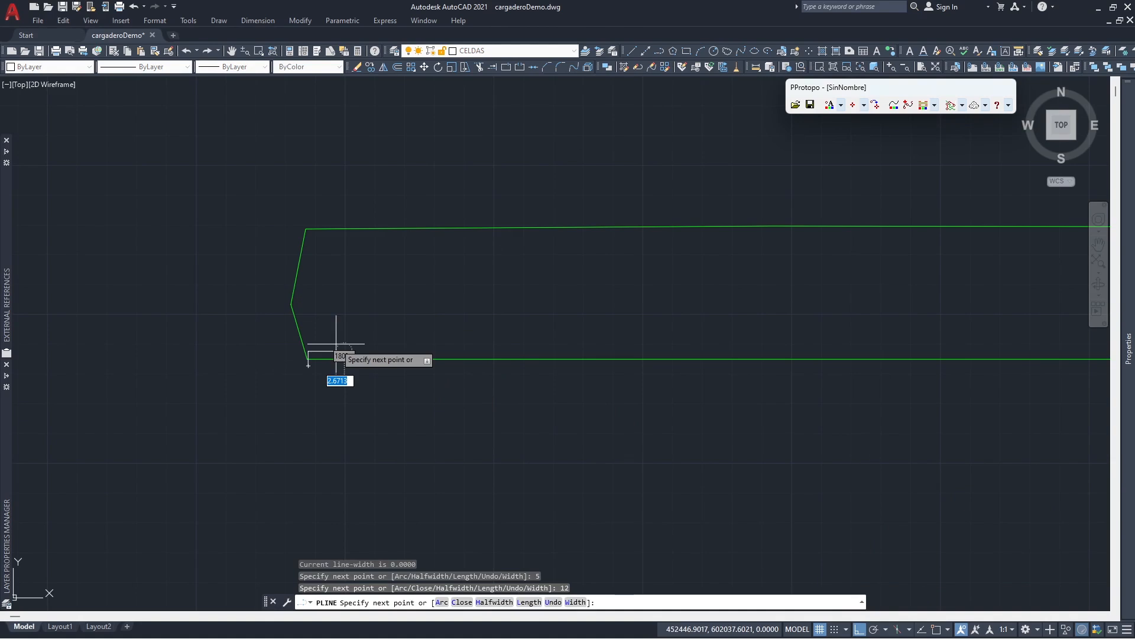
type("5")
key("Return")
type("c")
key("Return")
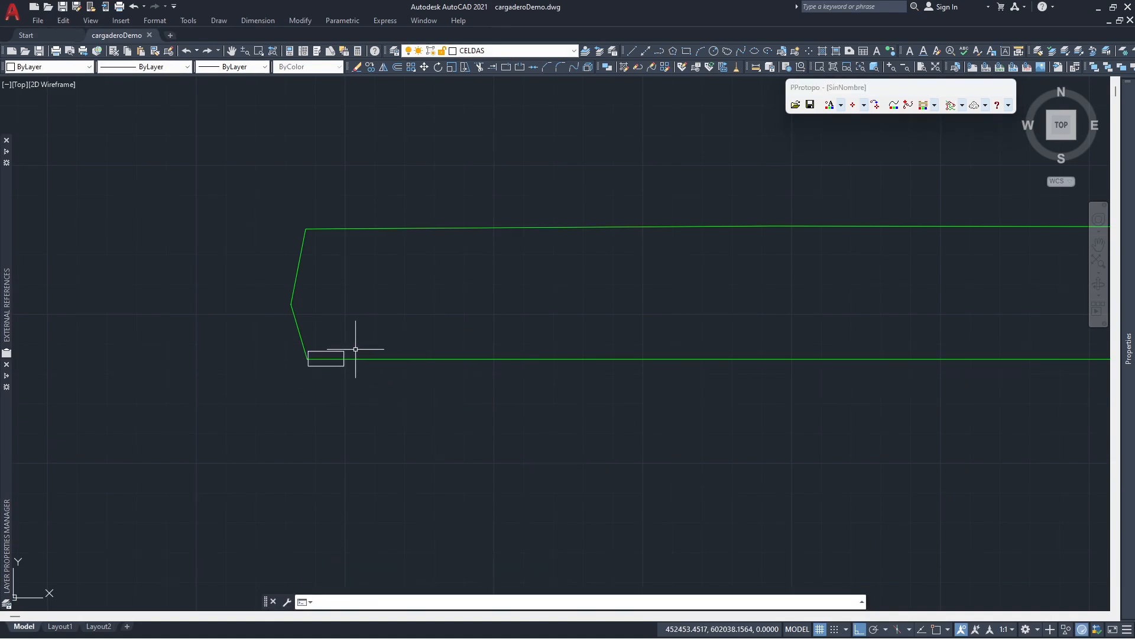
- Start a rectangular array of the cell rectangle with 40 columns spaced 12 apart
type("ARRAY")
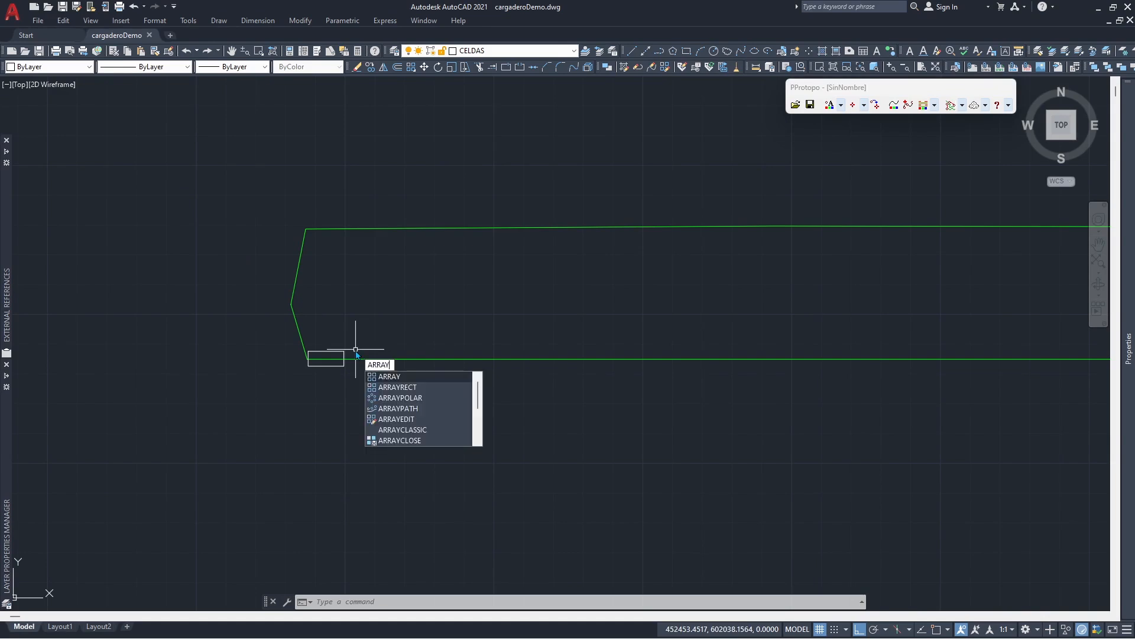
key("Return")
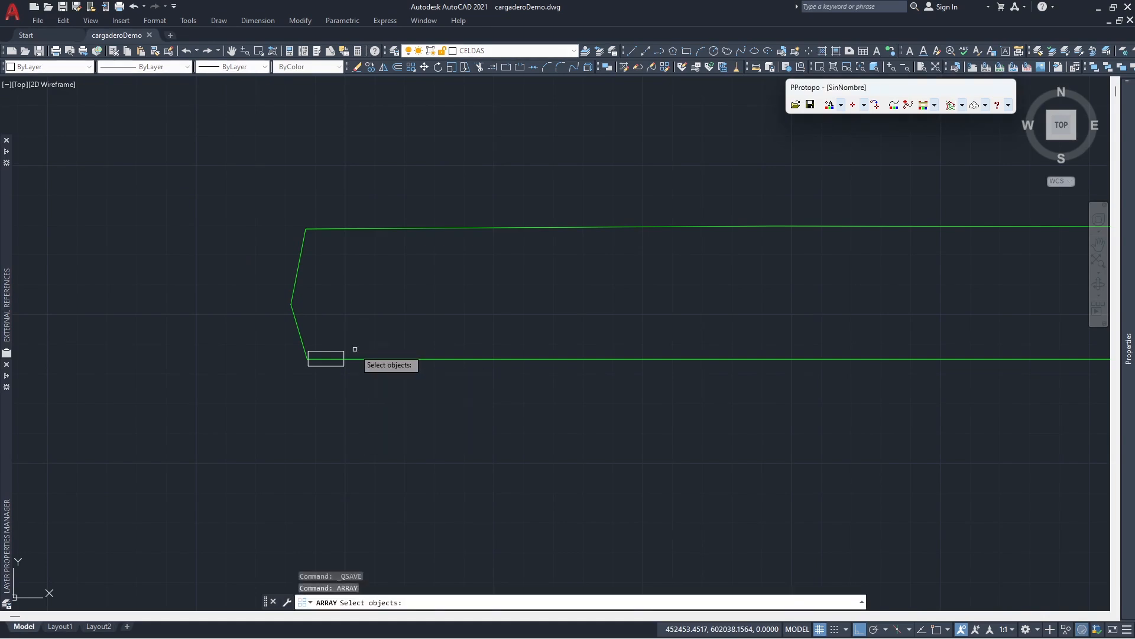
left_click(345, 352)
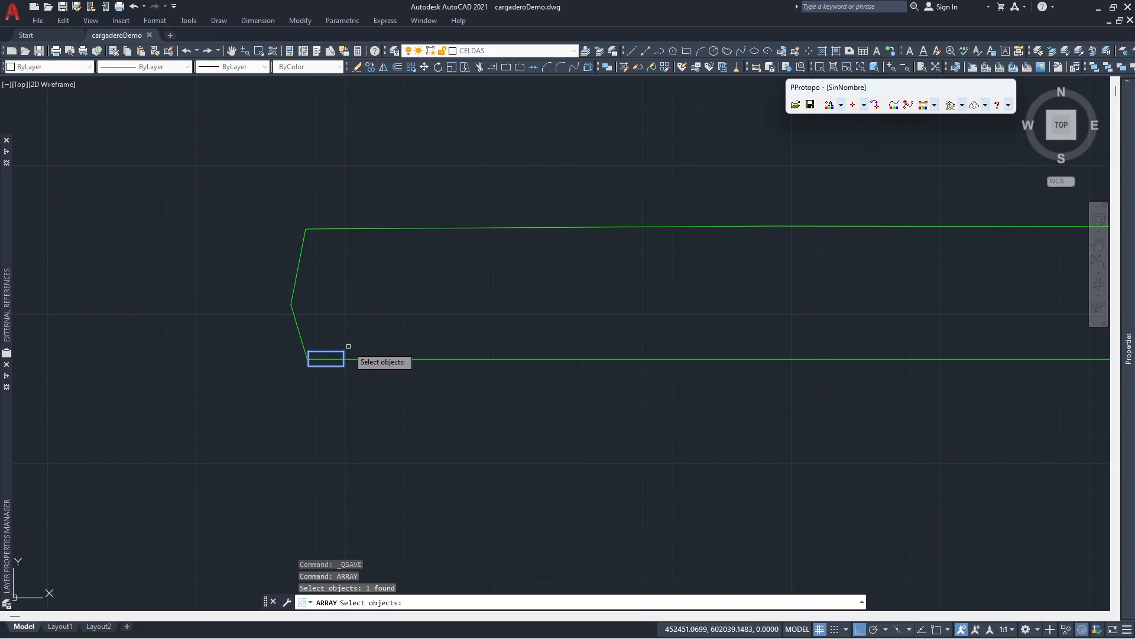
key("Return")
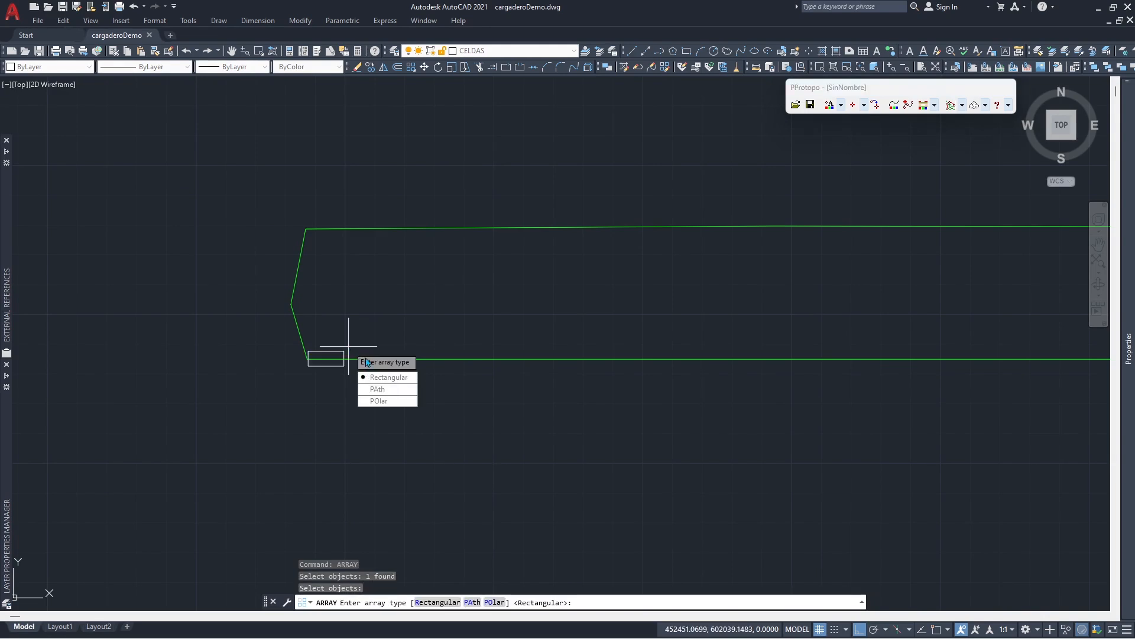
left_click(381, 377)
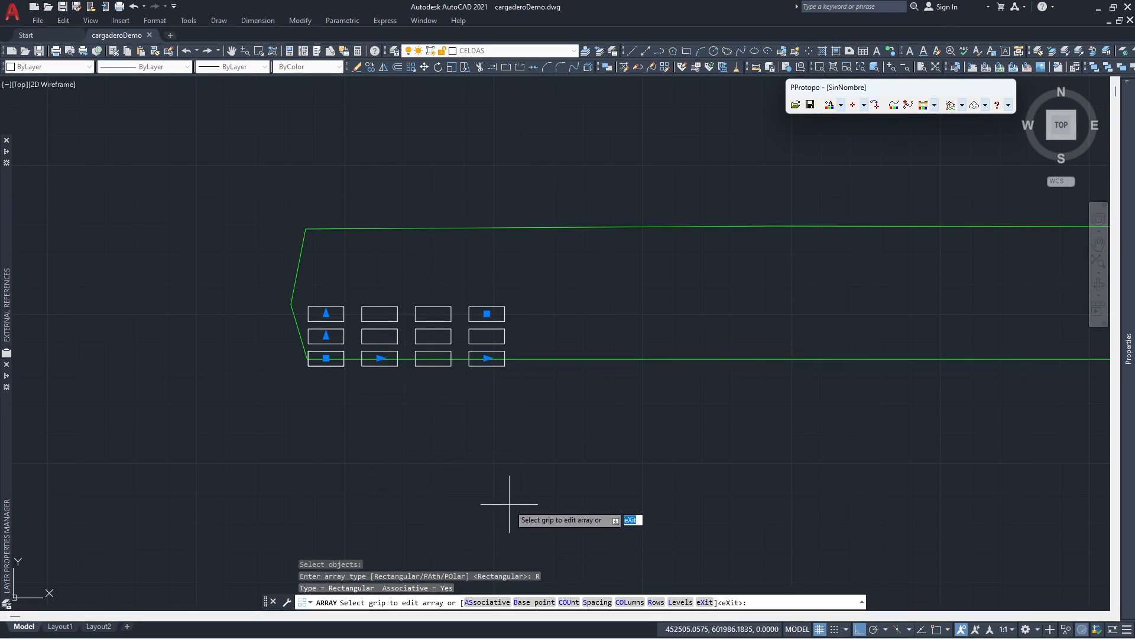
type("col")
key("Return")
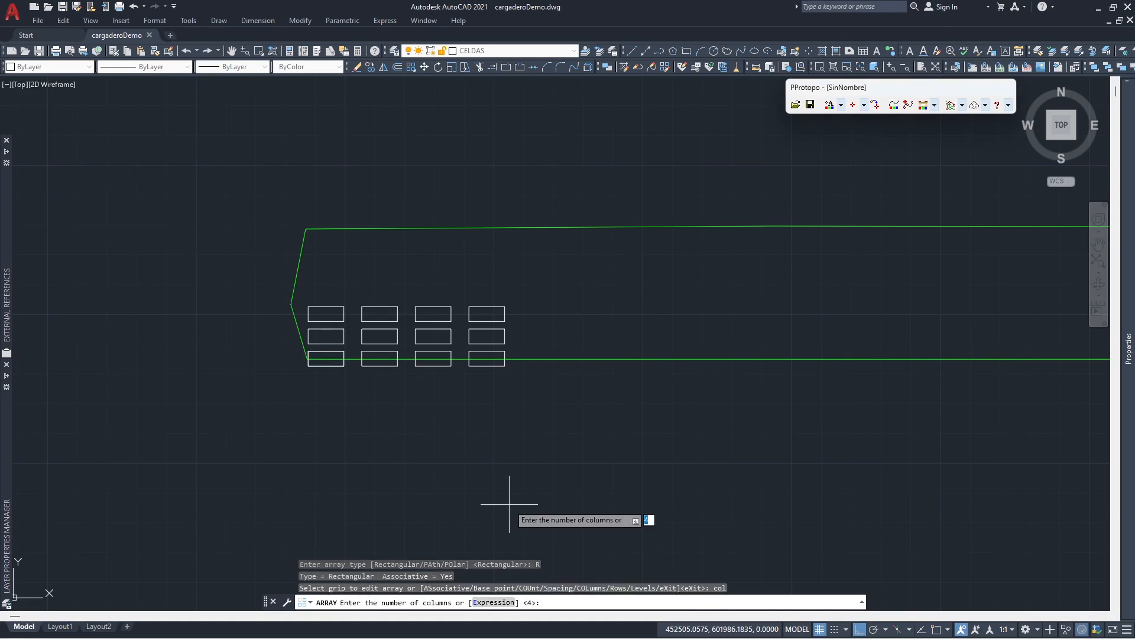
type("40")
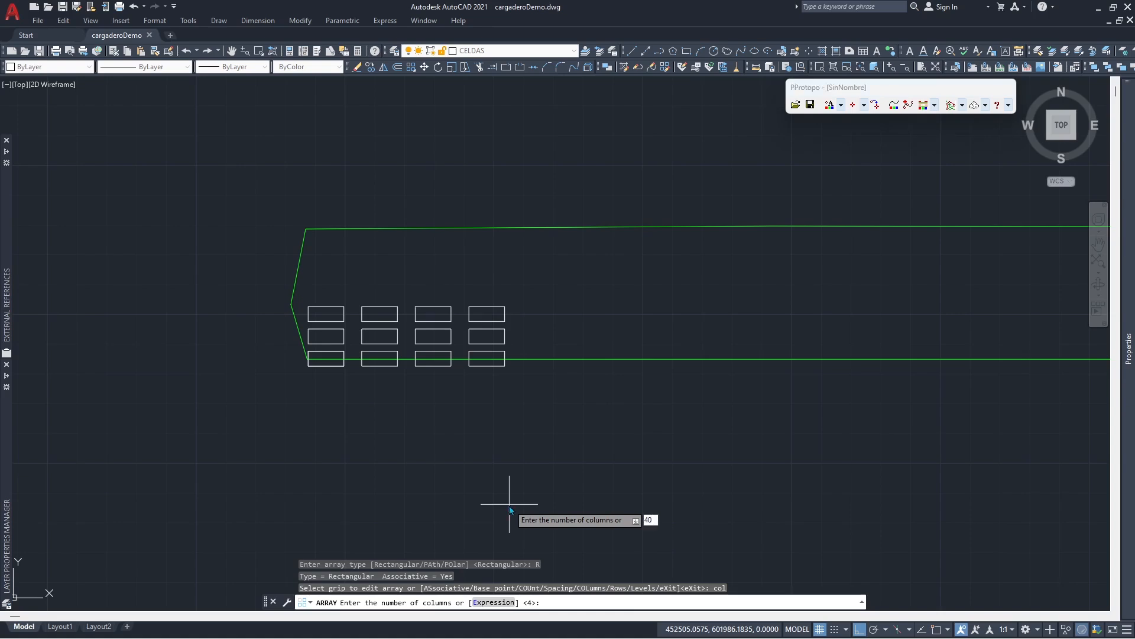
key("Return")
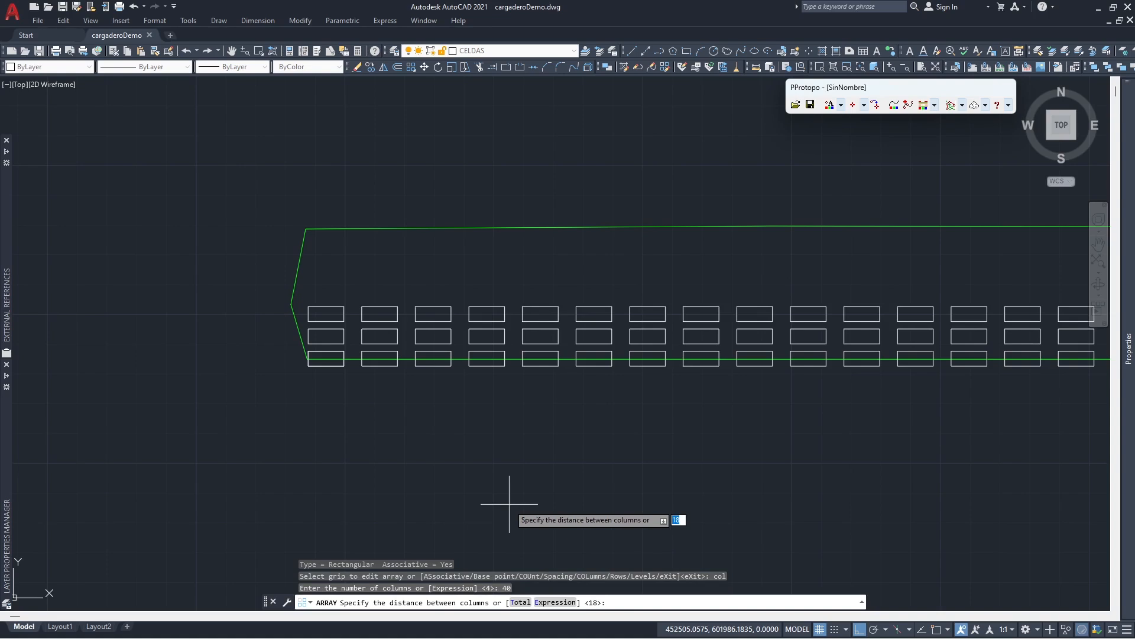
key("Return")
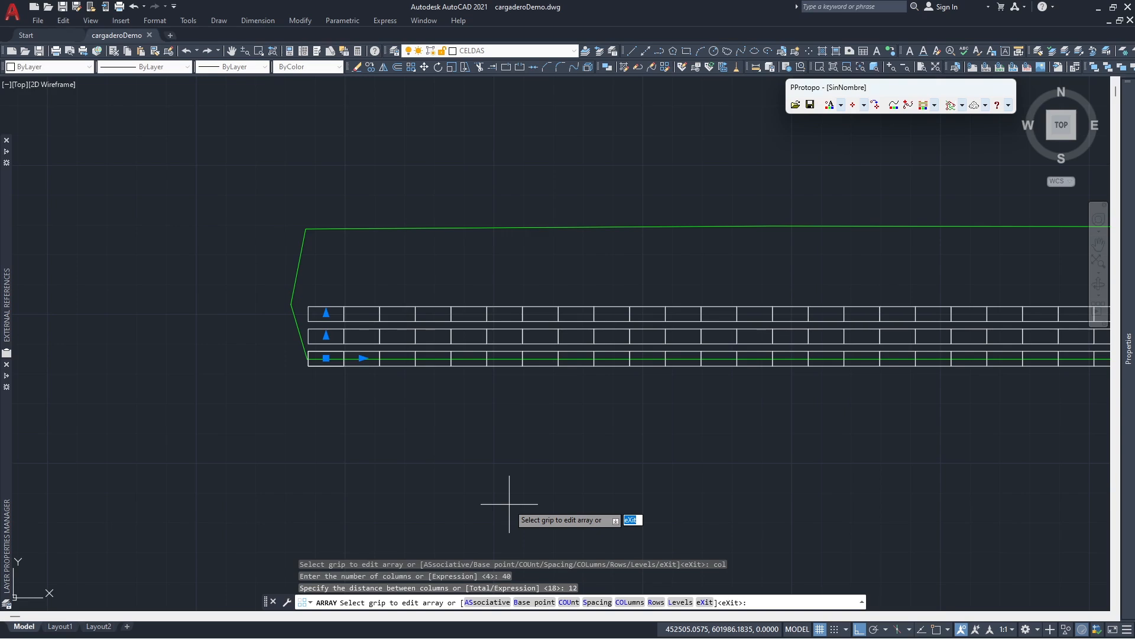
- Set the array to 10 rows spaced 5 apart with zero elevation increment and finish it
type("ro")
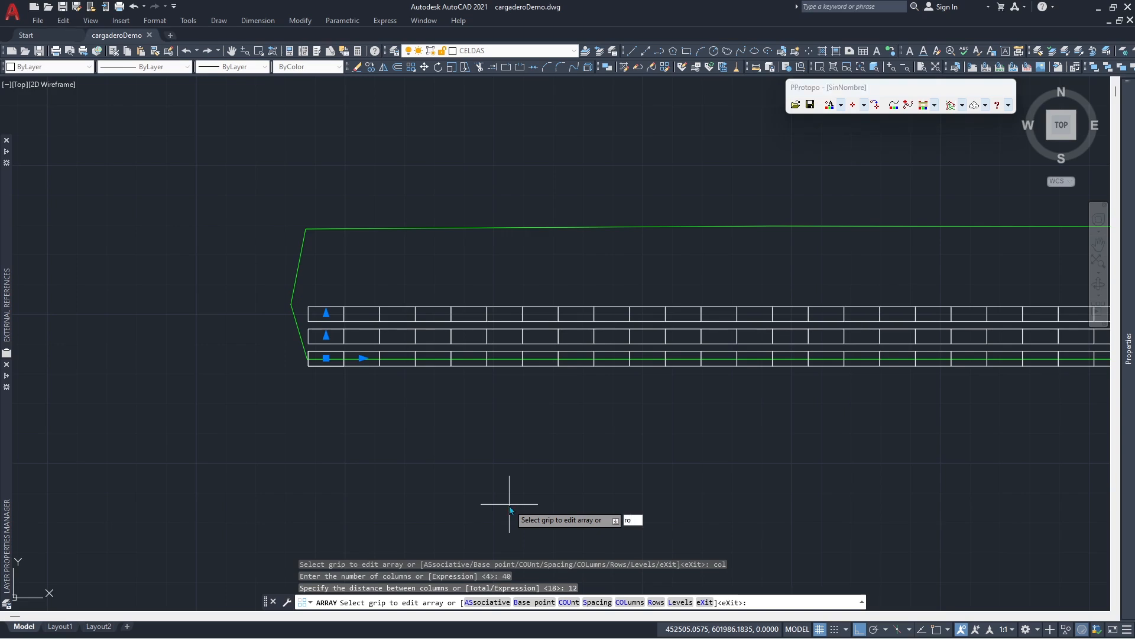
key("Return")
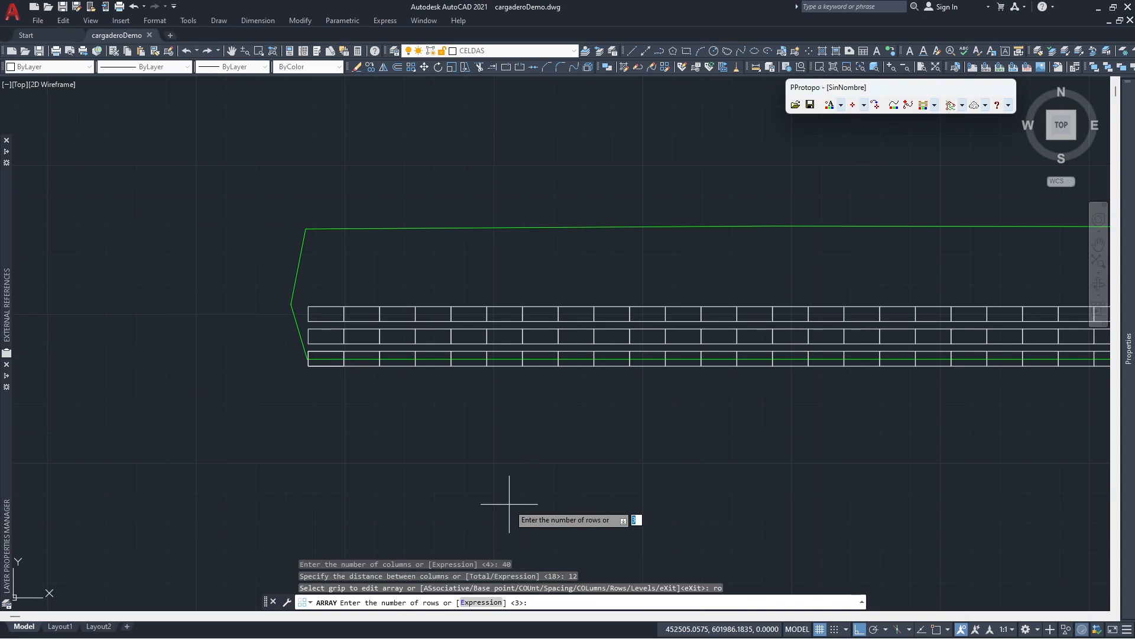
type("10")
key("Return")
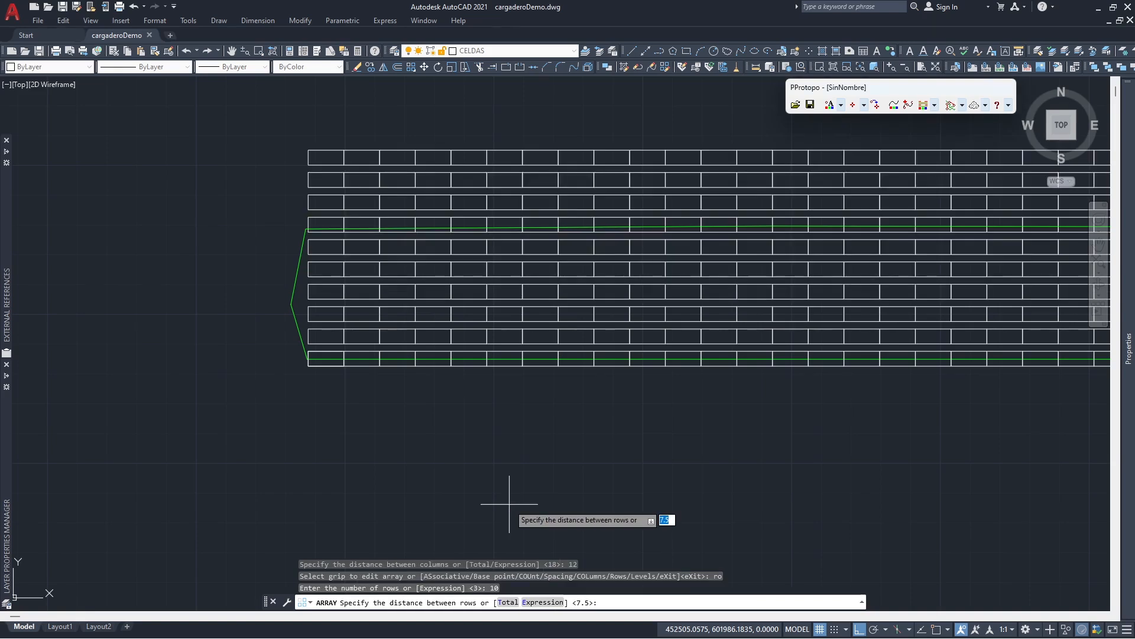
type("5")
key("Return")
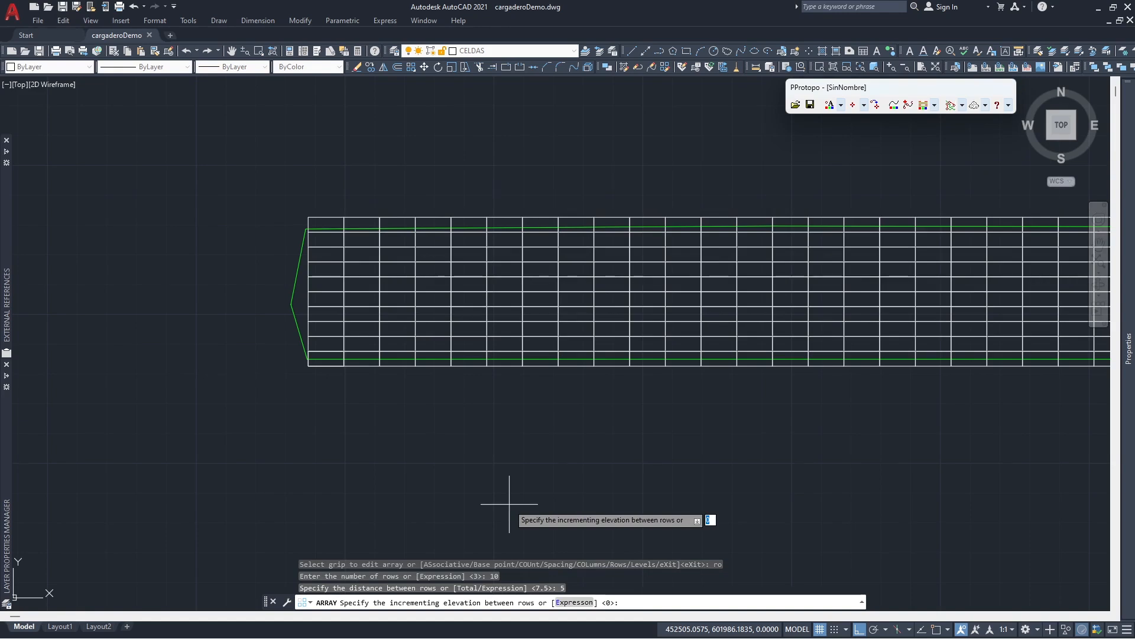
key("Return")
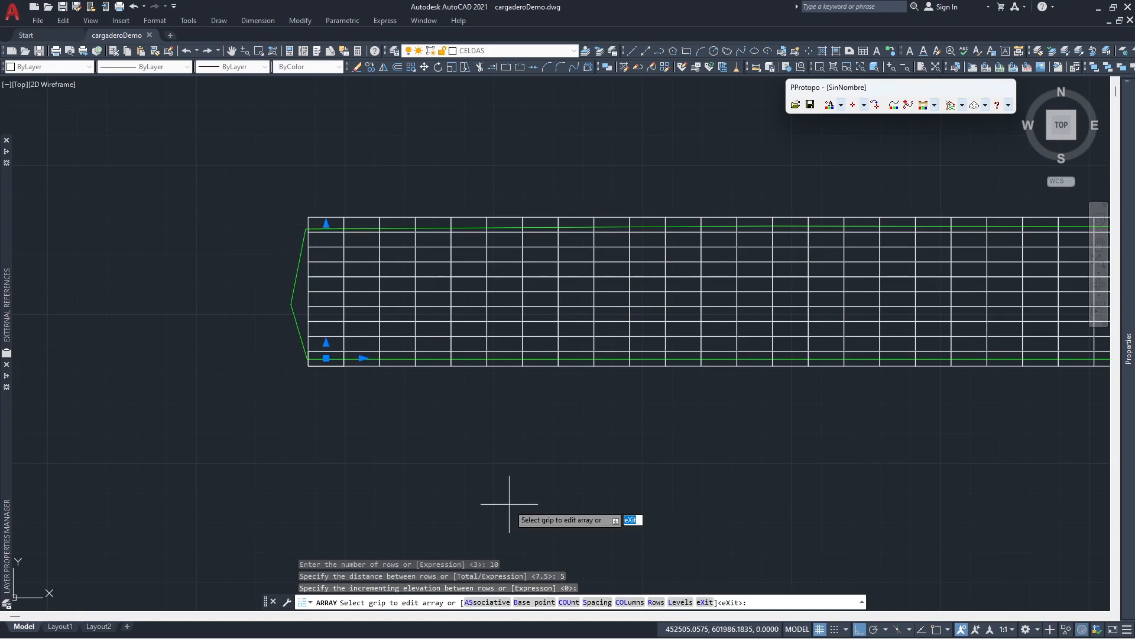
type("x")
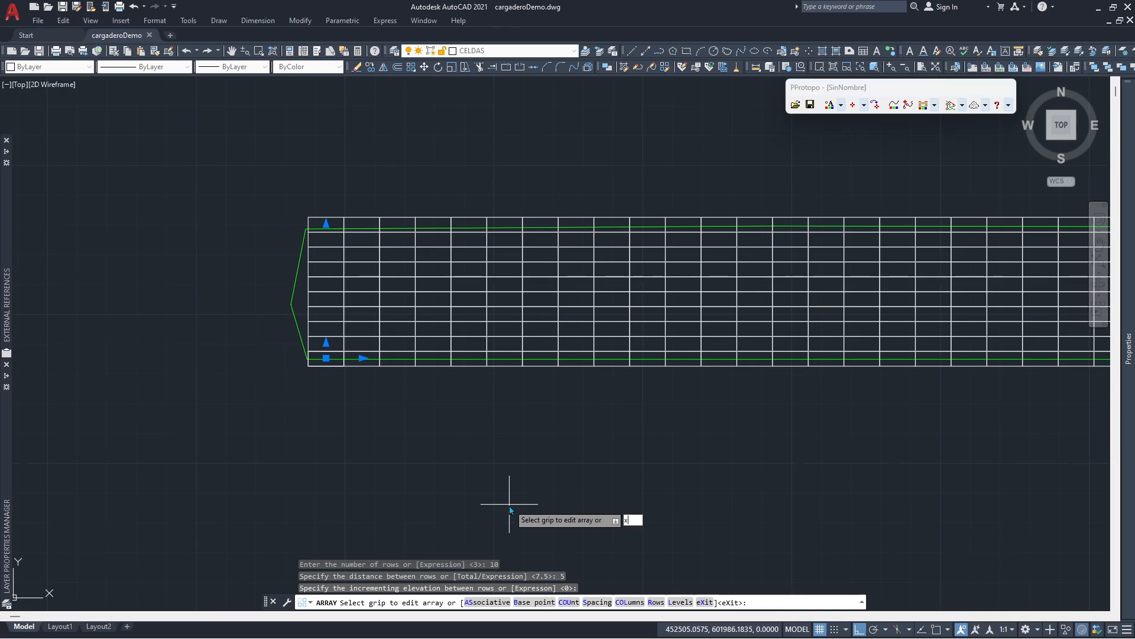
key("Return")
- Move the cell array about 8 units toward negative X so the grid covers both ends of the green outline
scroll(509, 504, "down", 1)
scroll(513, 477, "down", 3)
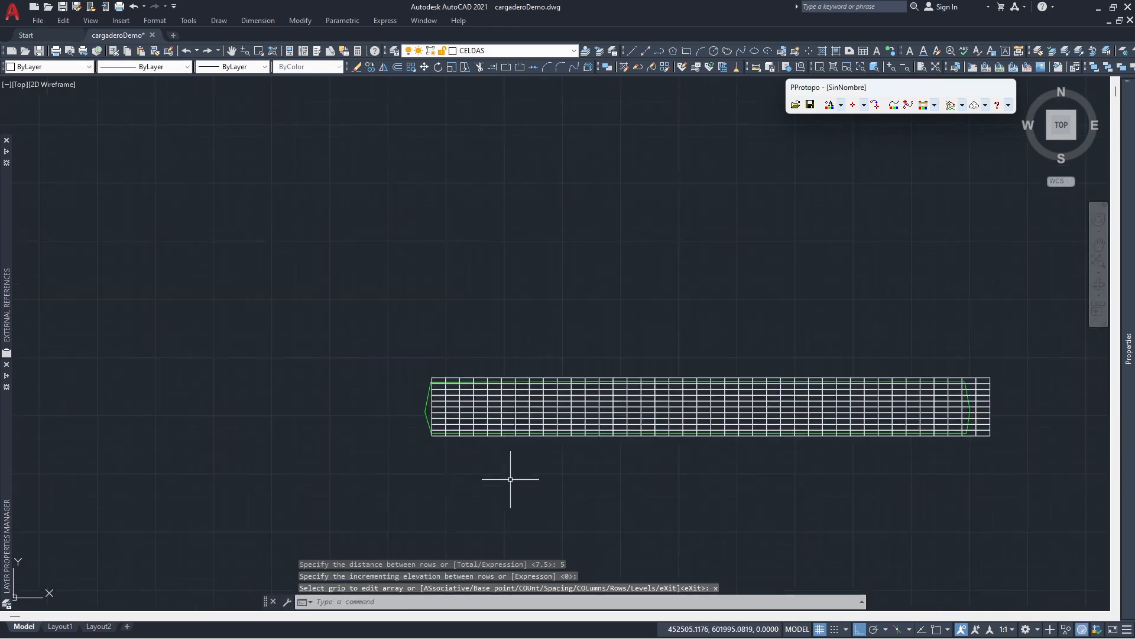
middle_click_drag(621, 463, 535, 433)
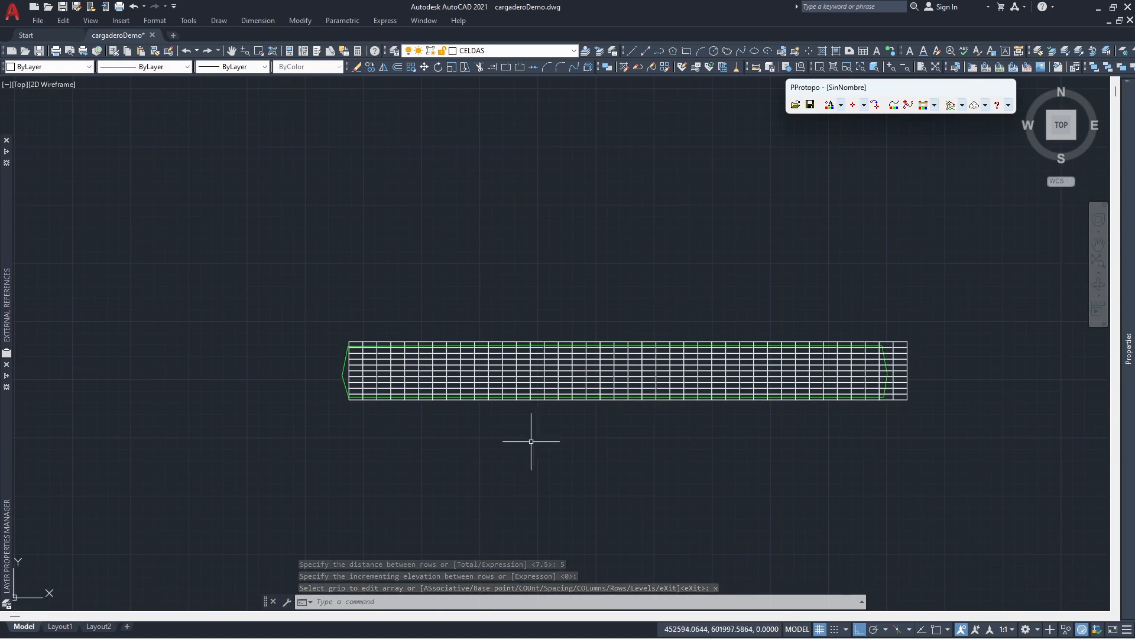
left_click(370, 398)
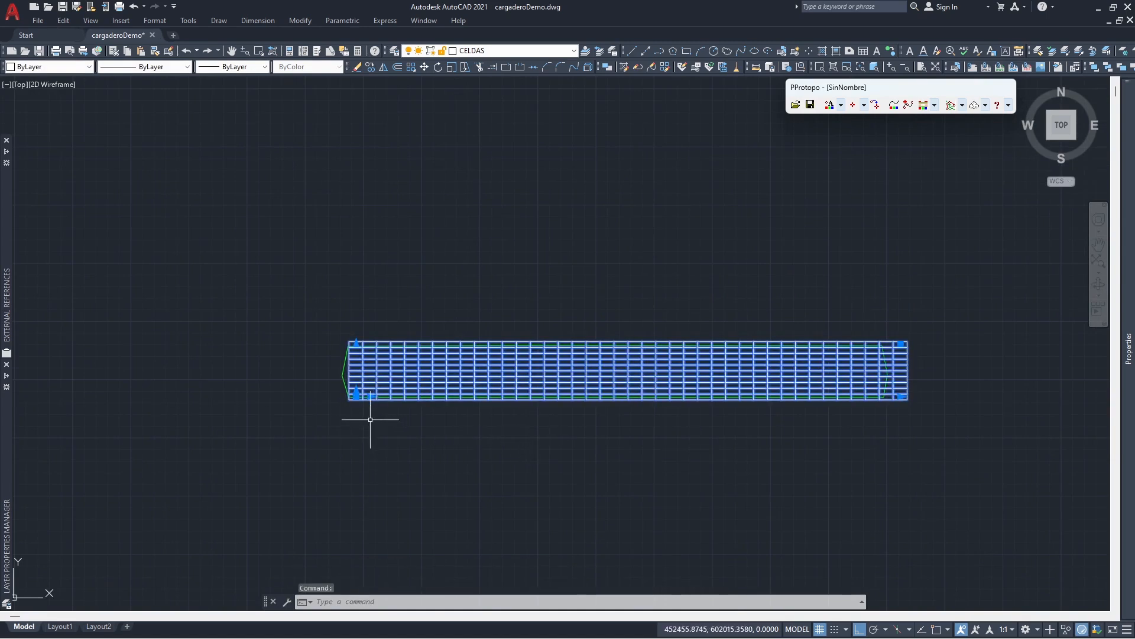
left_click(357, 396)
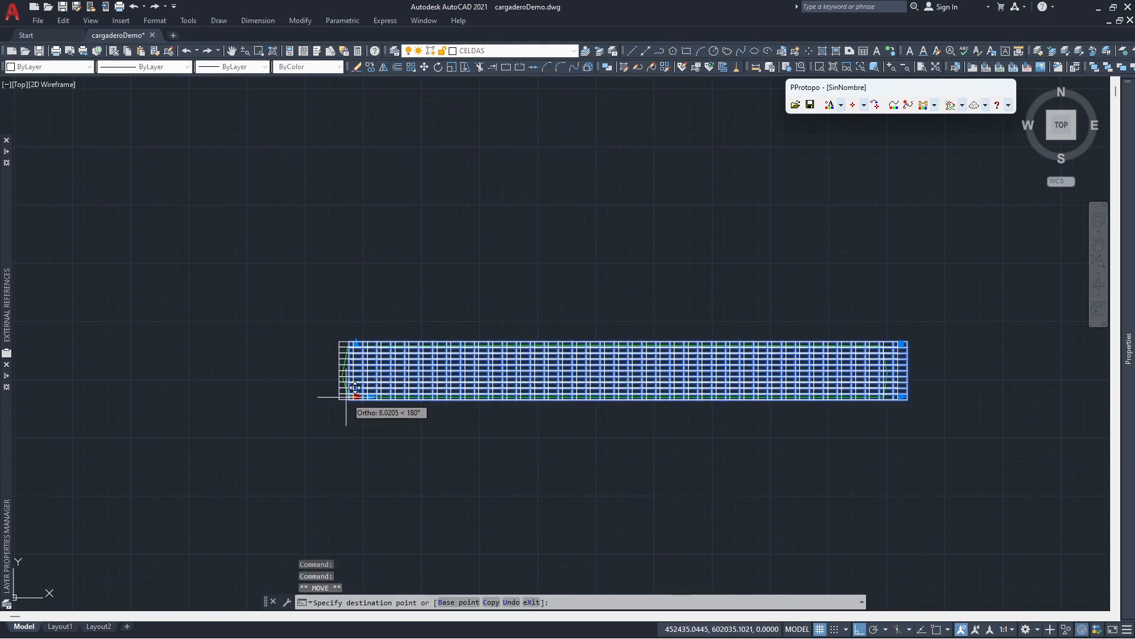
left_click(347, 397)
left_click(346, 397)
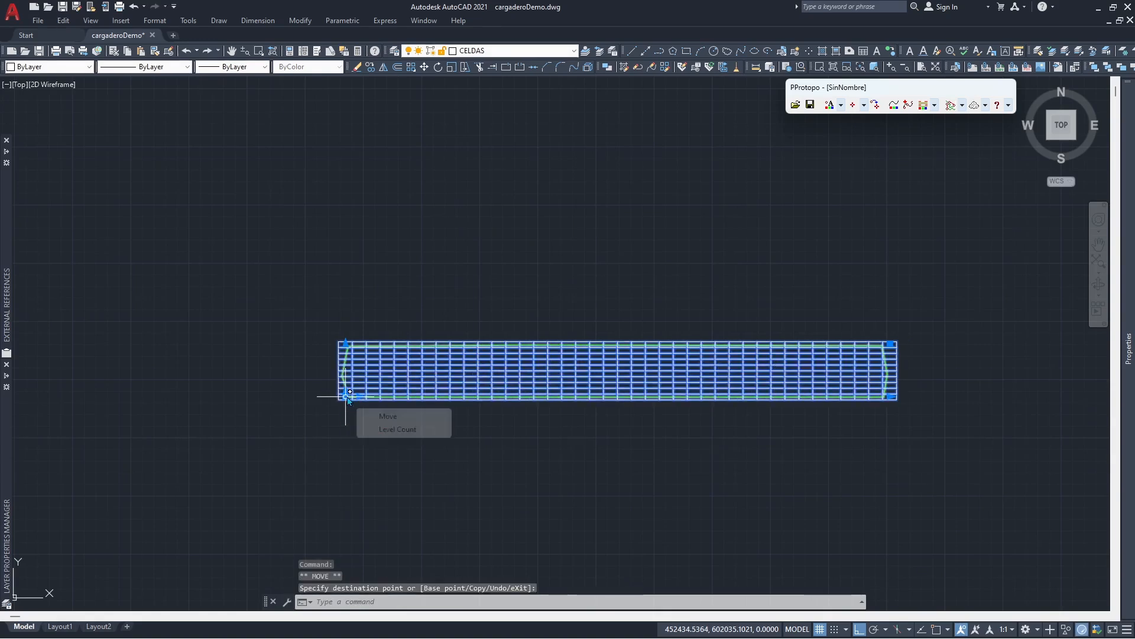
right_click(346, 396)
left_click(390, 477)
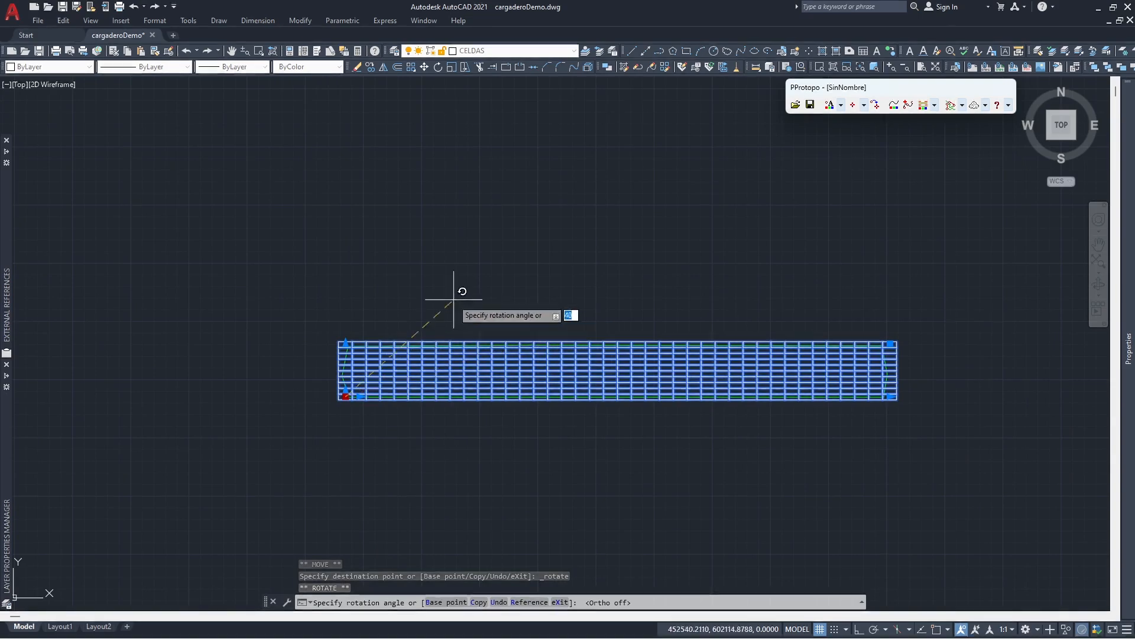
key("F8")
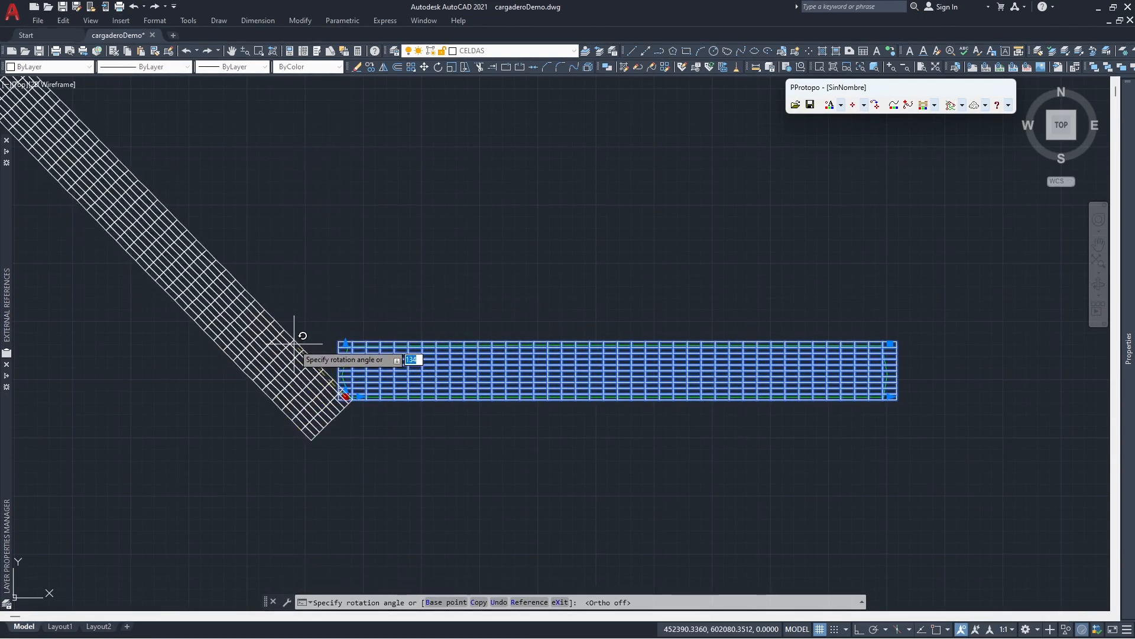
key("Escape")
key("Escape")
- Save the drawing and explode the rectangular array into individual cell polylines
key("ctrl+s")
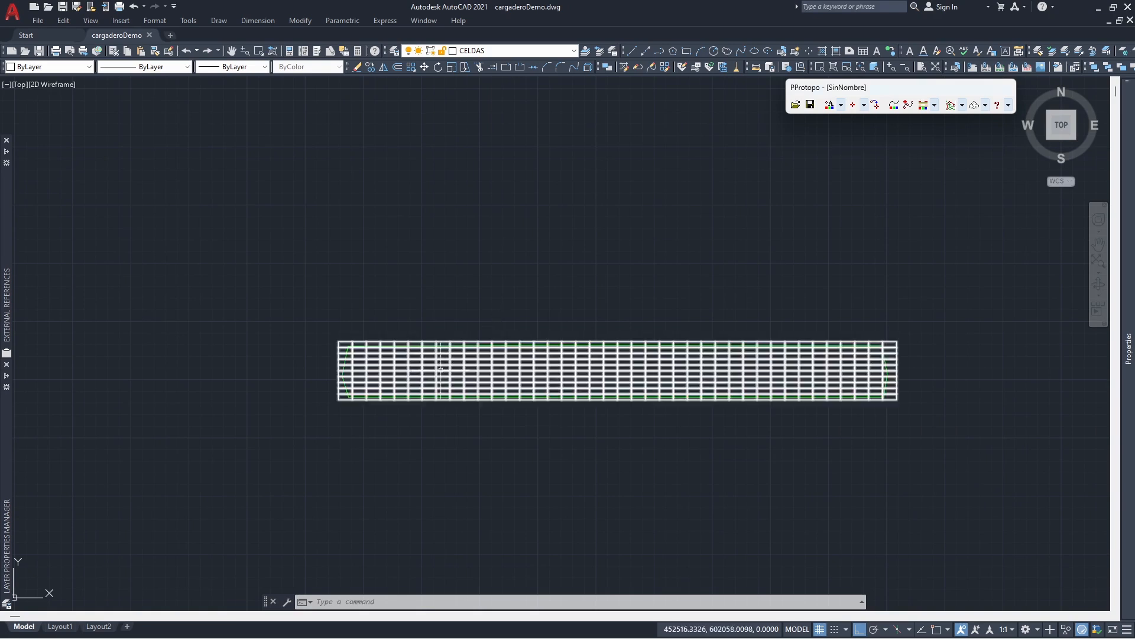
type("explode")
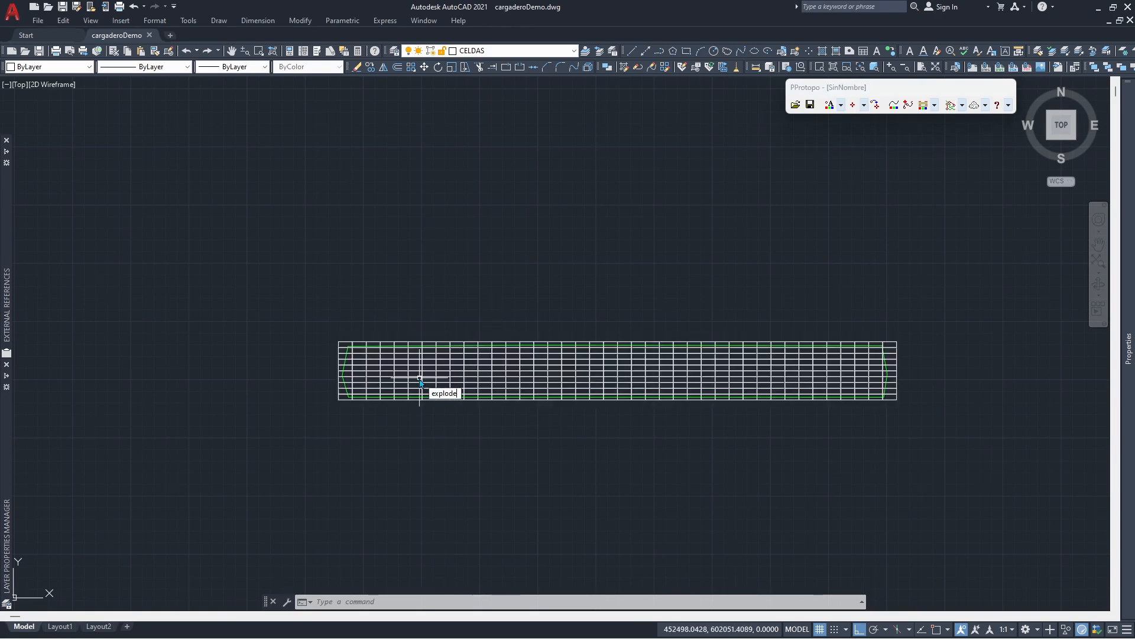
key("Return")
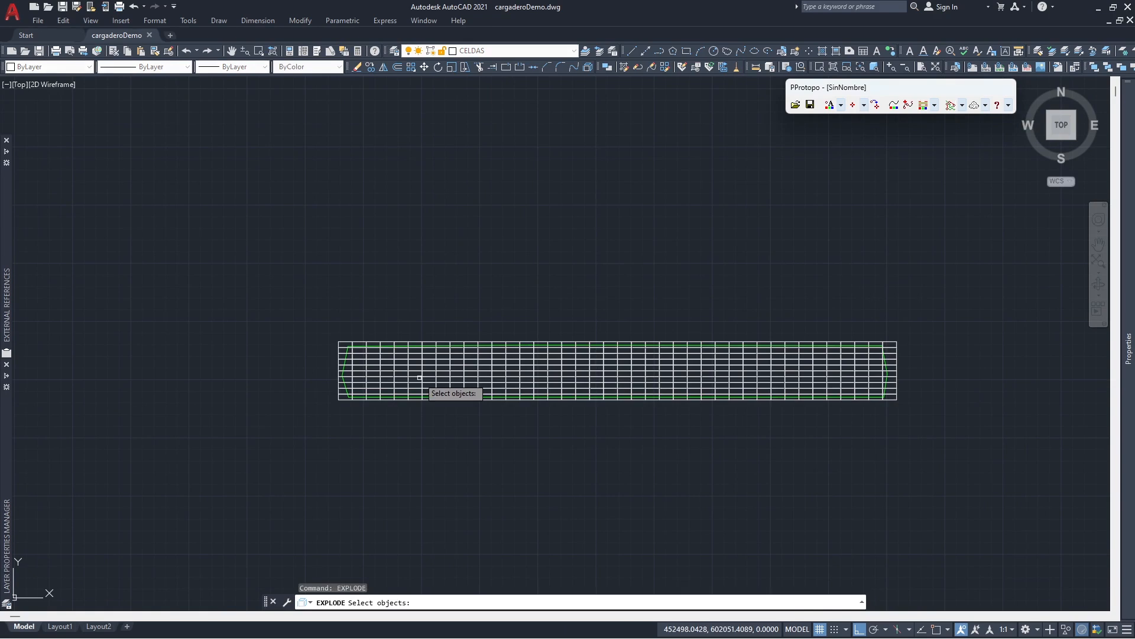
left_click(419, 377)
key("Return")
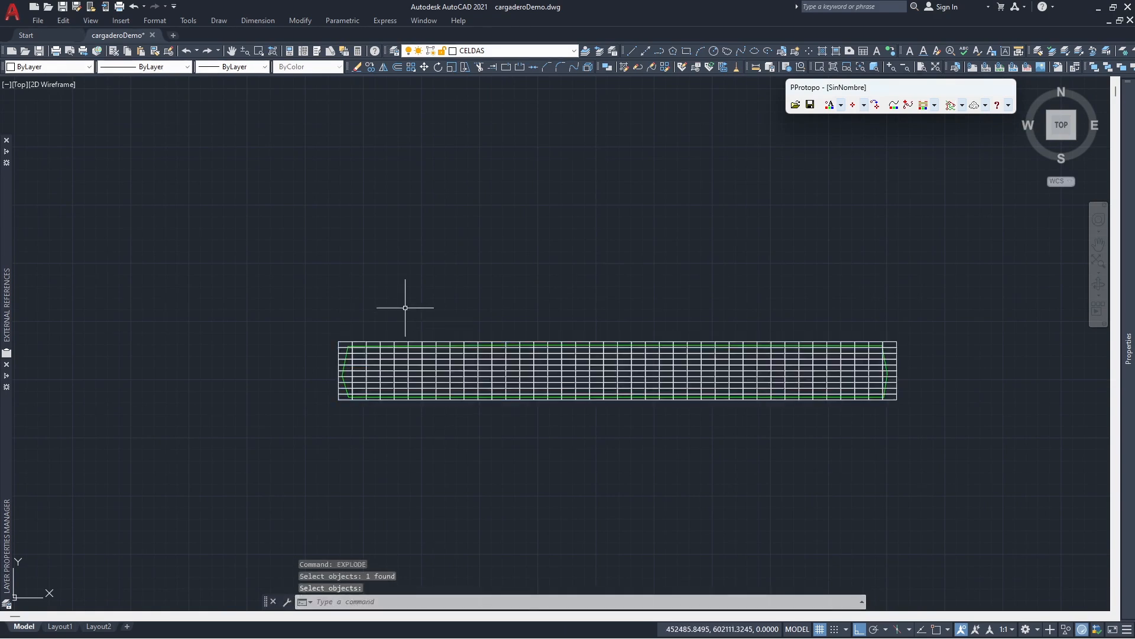
- Inspect the properties of one exploded cell to check its object type, and deselect it
left_click(402, 356)
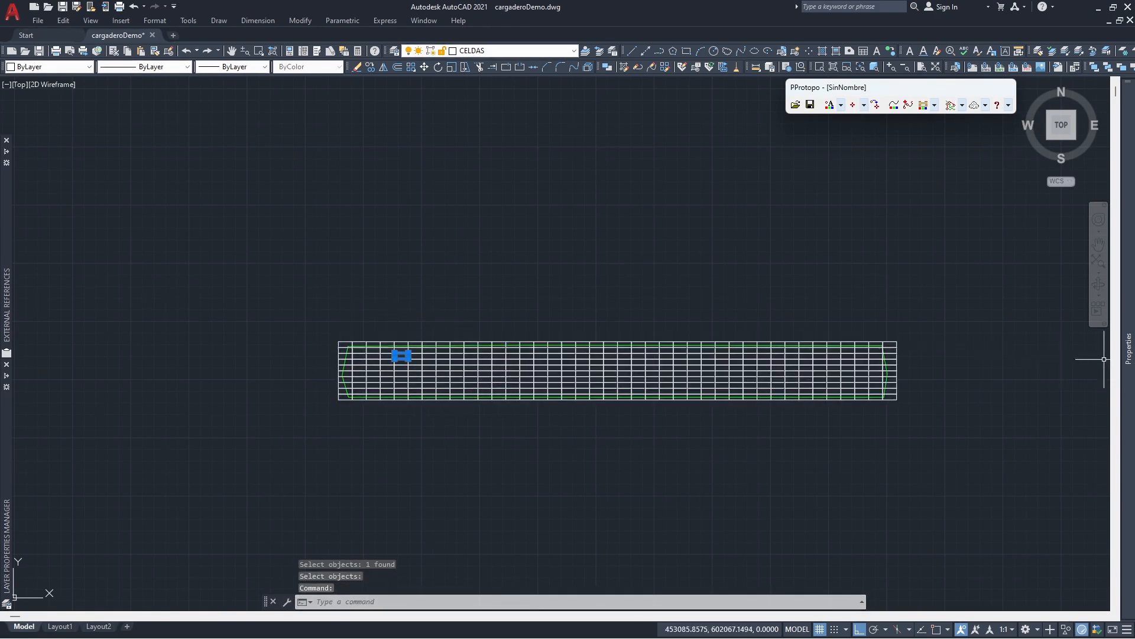
mouse_move(1127, 365)
left_click(903, 94)
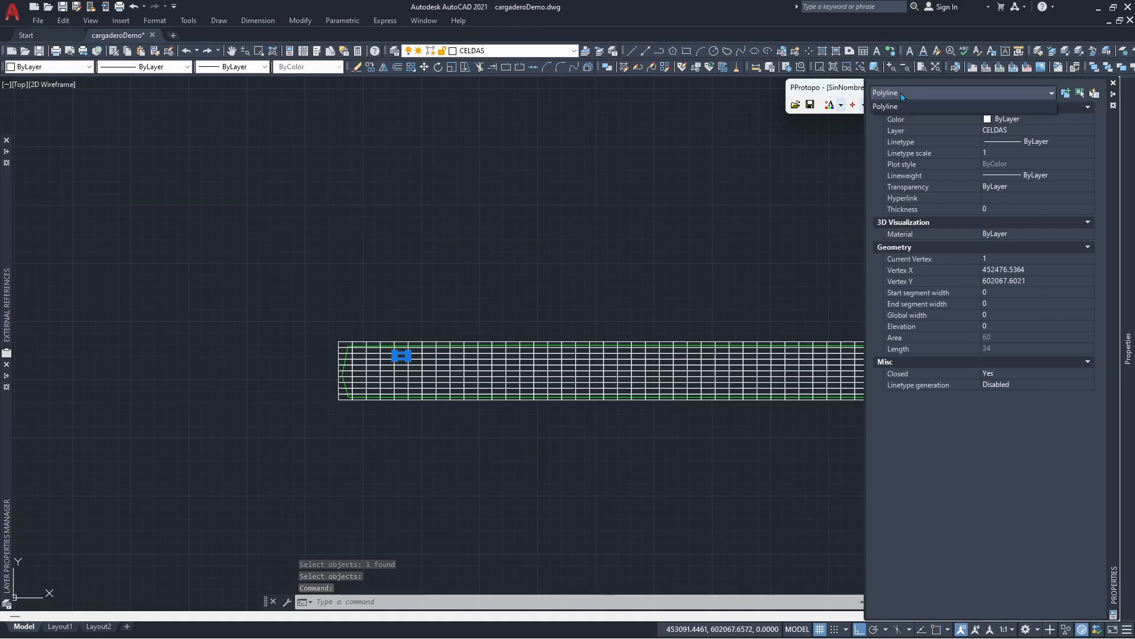
key("Escape")
key("Escape")
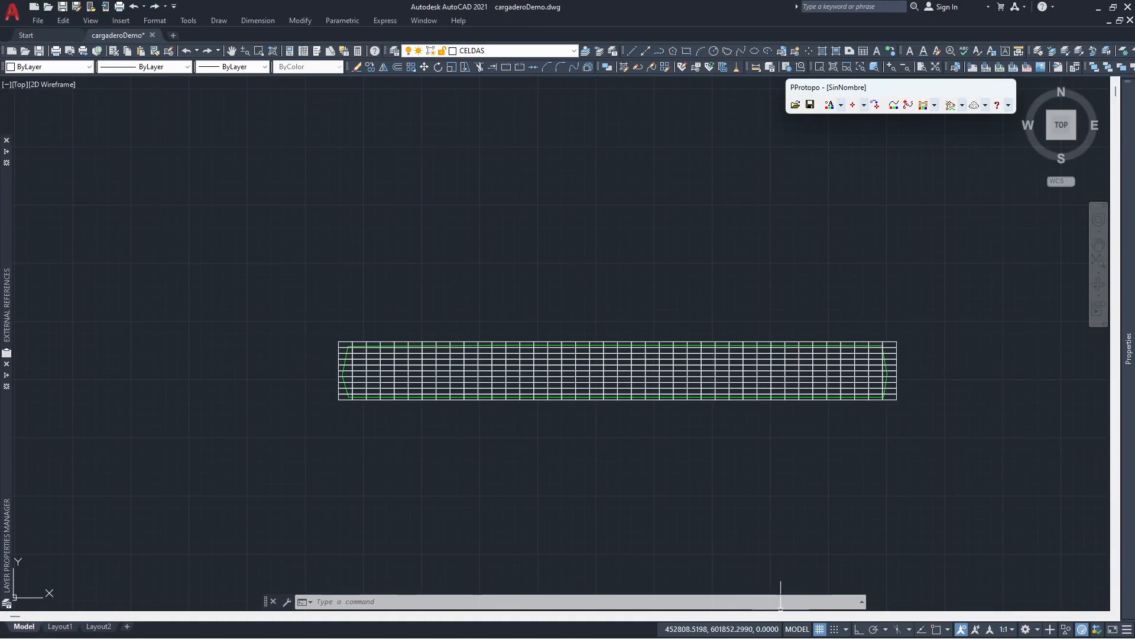
- Switch to the Protopo window and launch GPSatPro from it
mouse_move(780, 637)
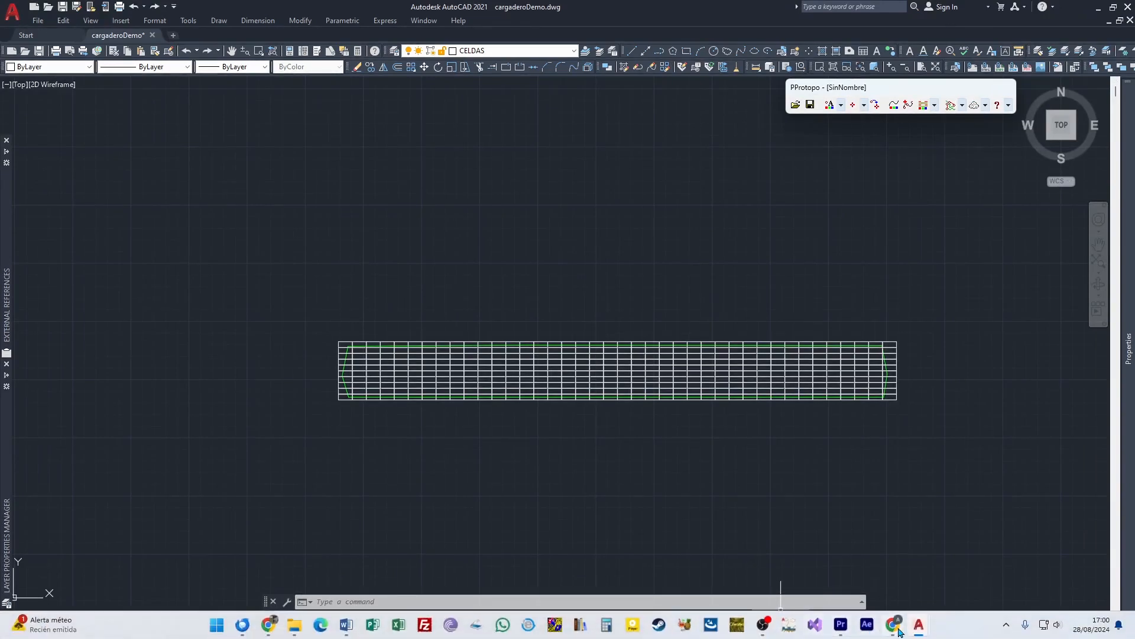
mouse_move(915, 633)
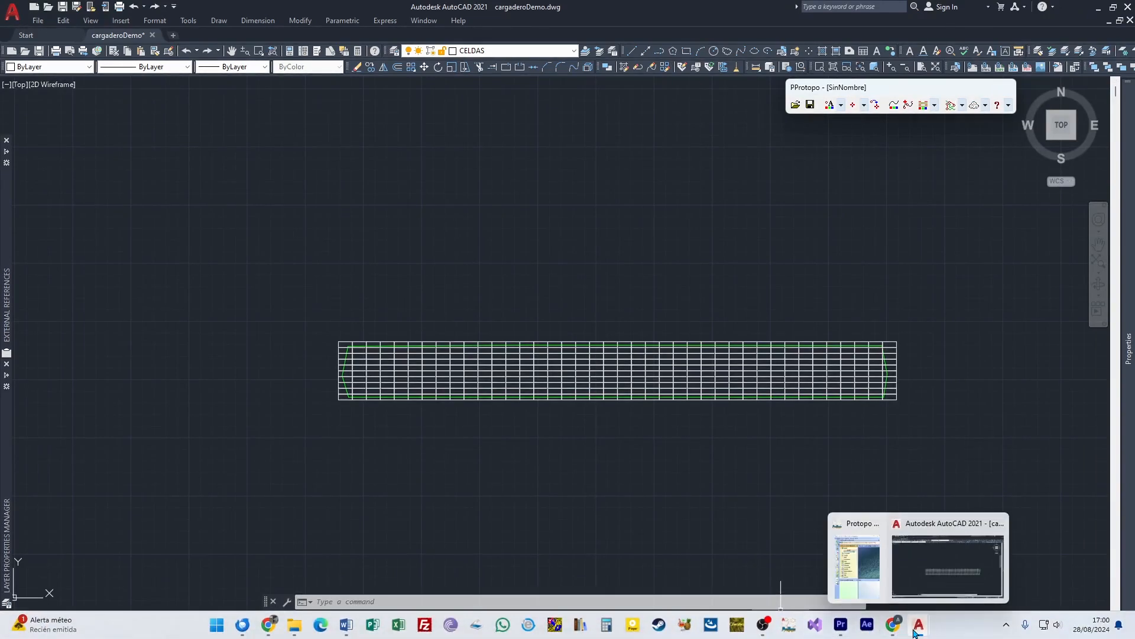
left_click(857, 580)
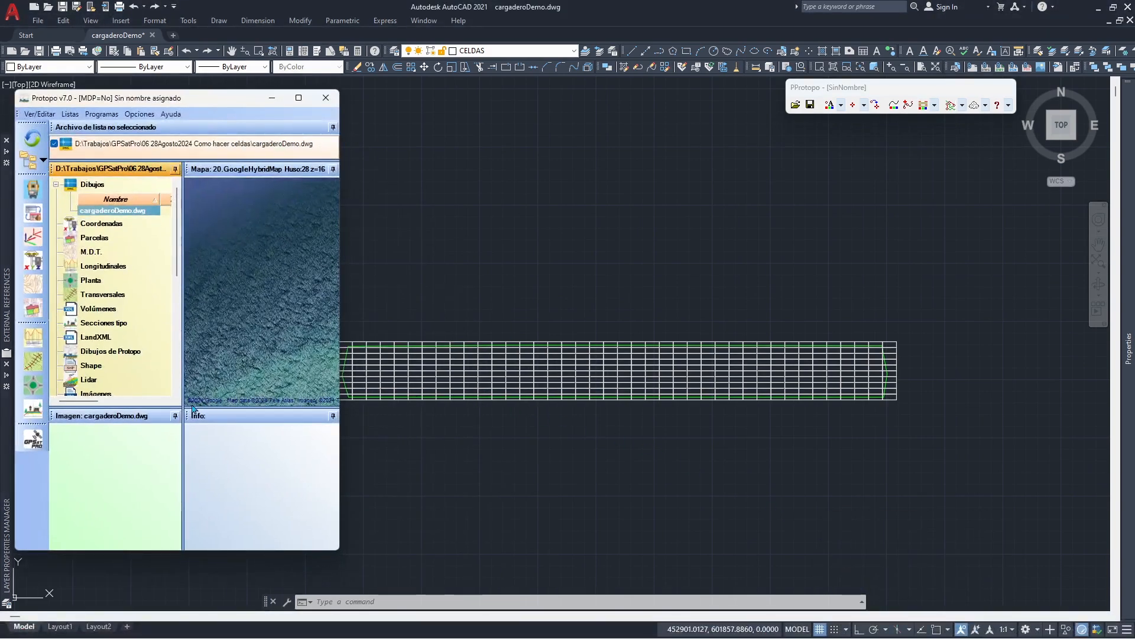
left_click(34, 438)
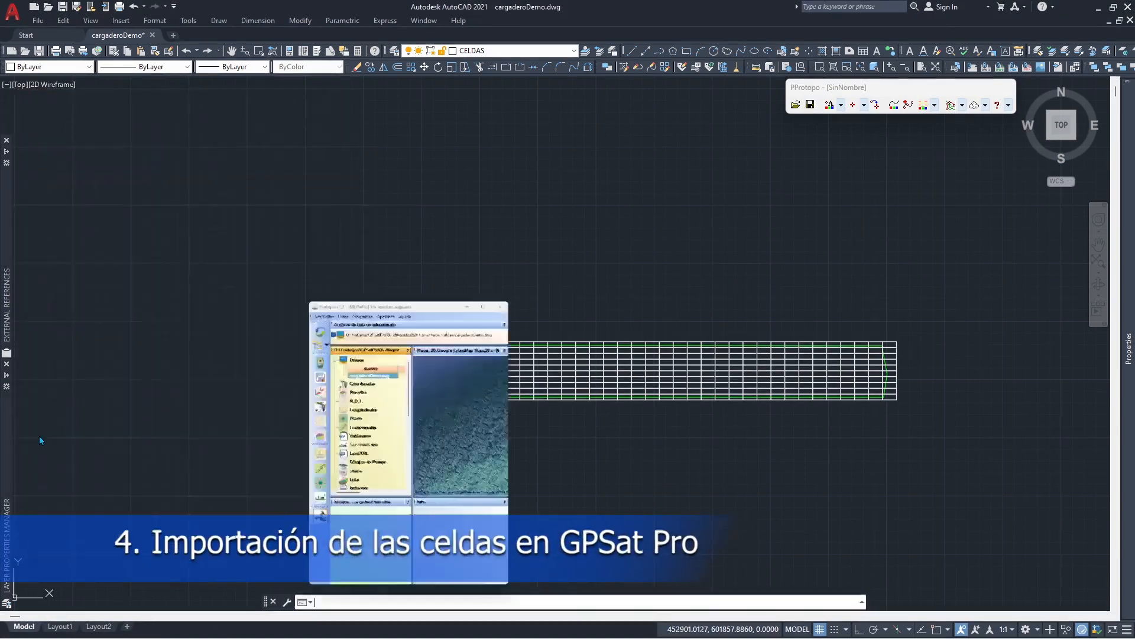
- Import the complete CAD drawing into GPSatPro with the Merchich/Lambert de Marruecos Zona IV transformation, UTM zone 28 and extruded entities included
left_click(475, 158)
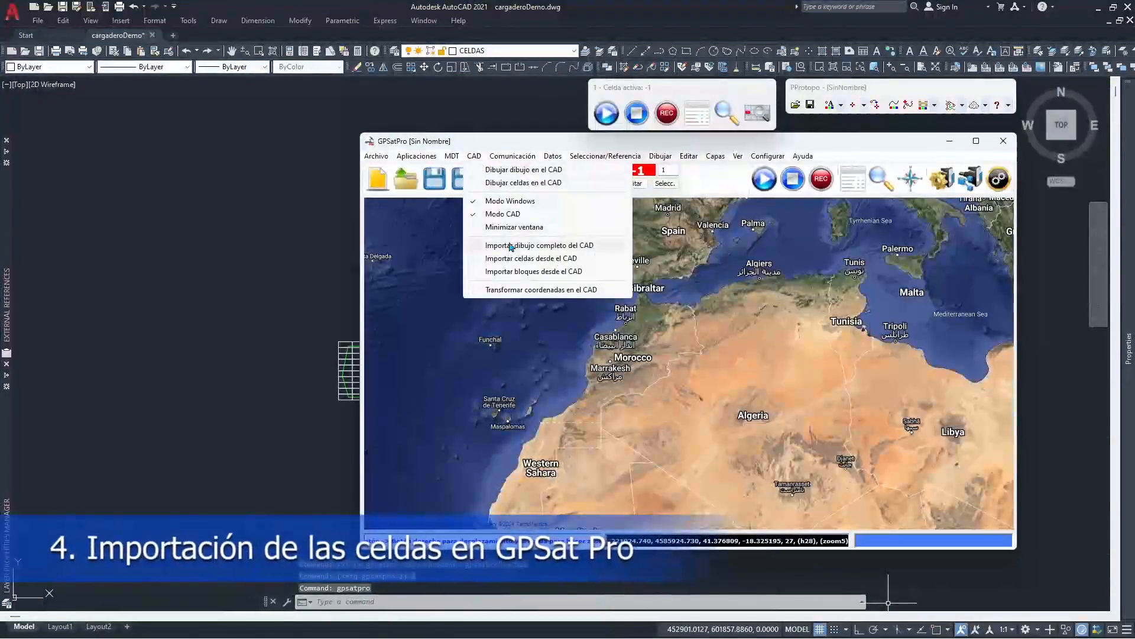
left_click(510, 246)
left_click(618, 306)
left_click(621, 319)
left_click(620, 369)
left_click(542, 361)
left_click_drag(684, 339, 615, 343)
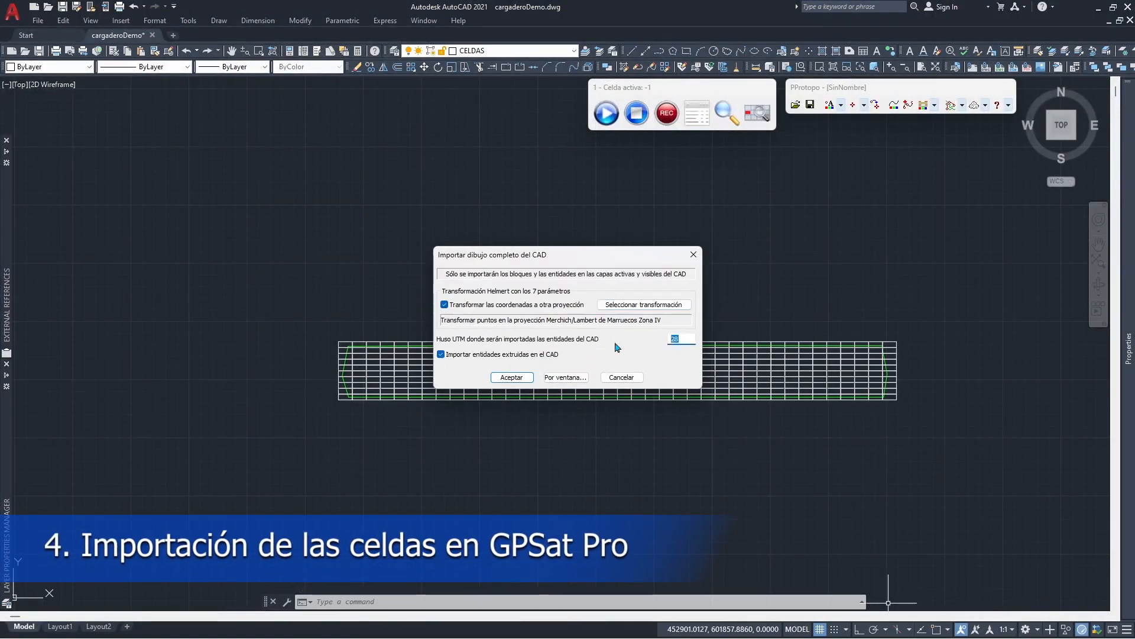
left_click(511, 377)
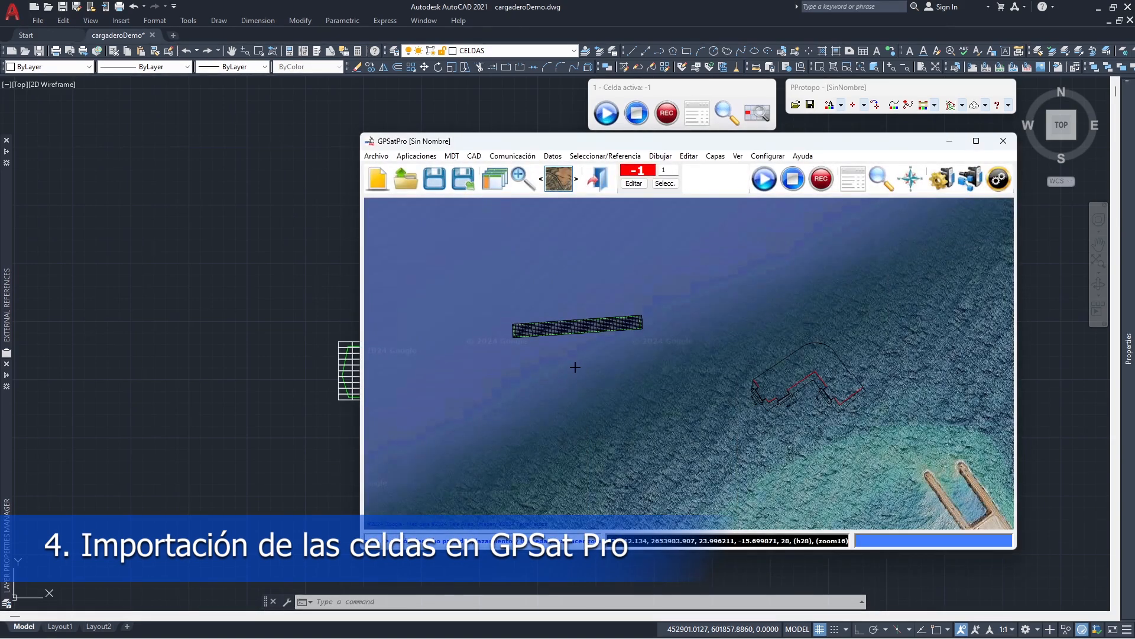
- Turn off the Zona de vertido layer in the layer properties and close them
left_click(494, 178)
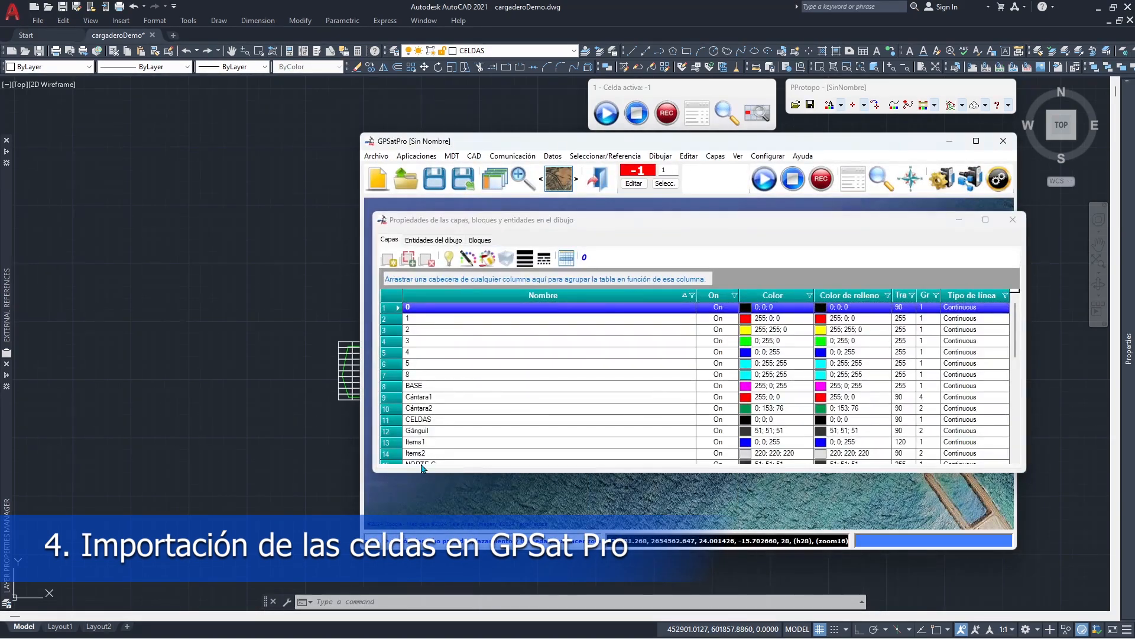
left_click(717, 353)
left_click(729, 353)
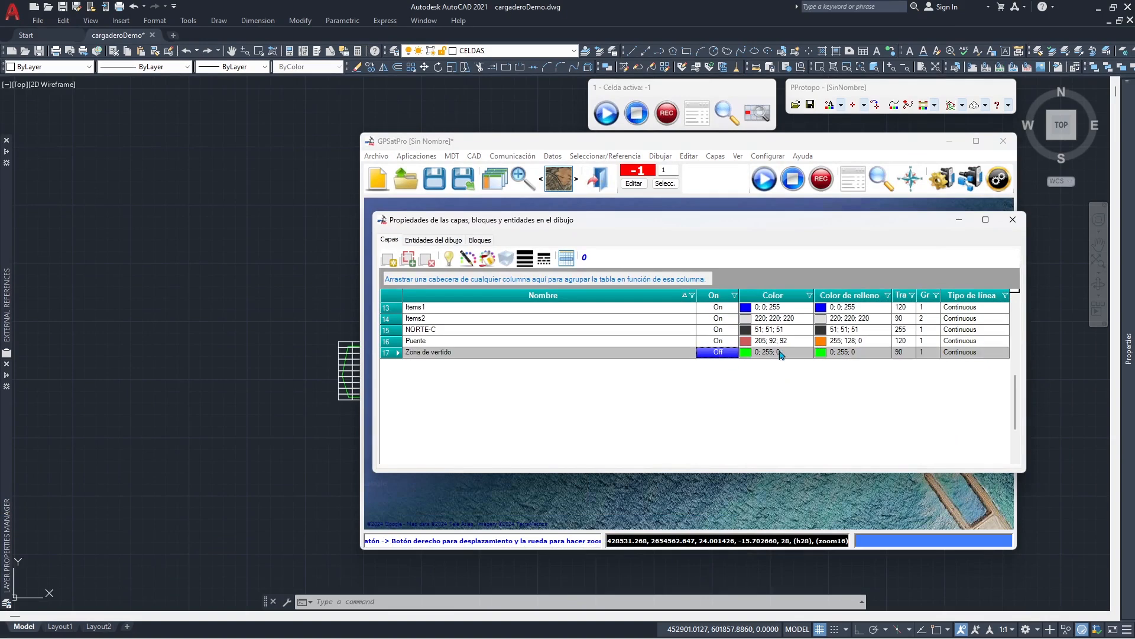
left_click(1013, 219)
scroll(689, 362, "up", 2)
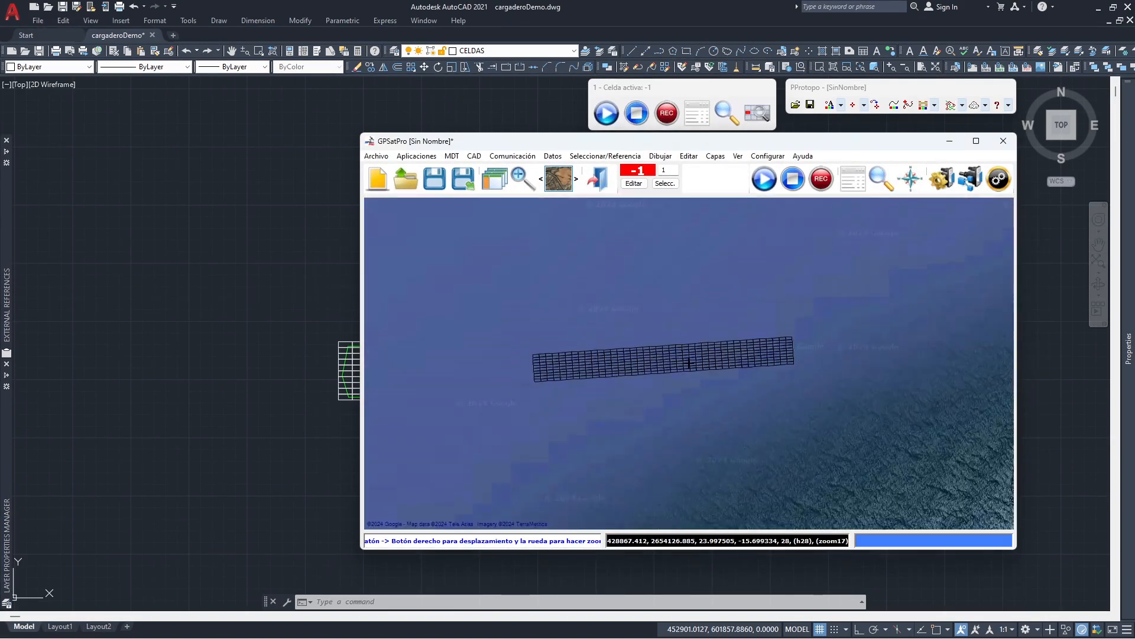
- Show the drawing tools, convert all the grid polylines into cells with Convertir, and check the resulting cells
left_click(764, 156)
left_click(762, 168)
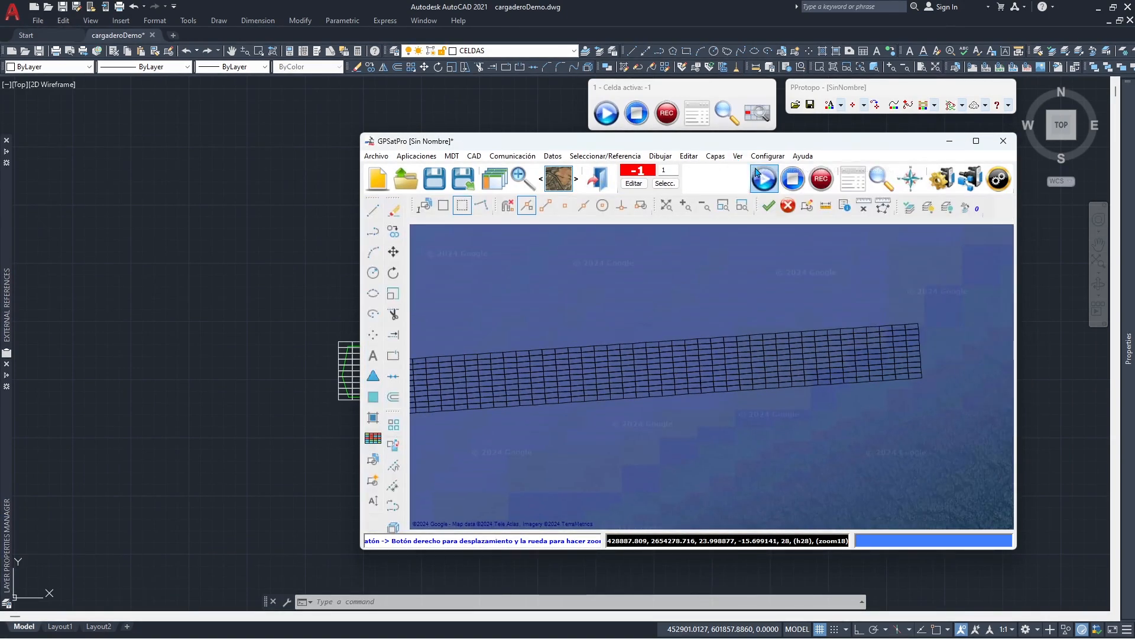
left_click(394, 444)
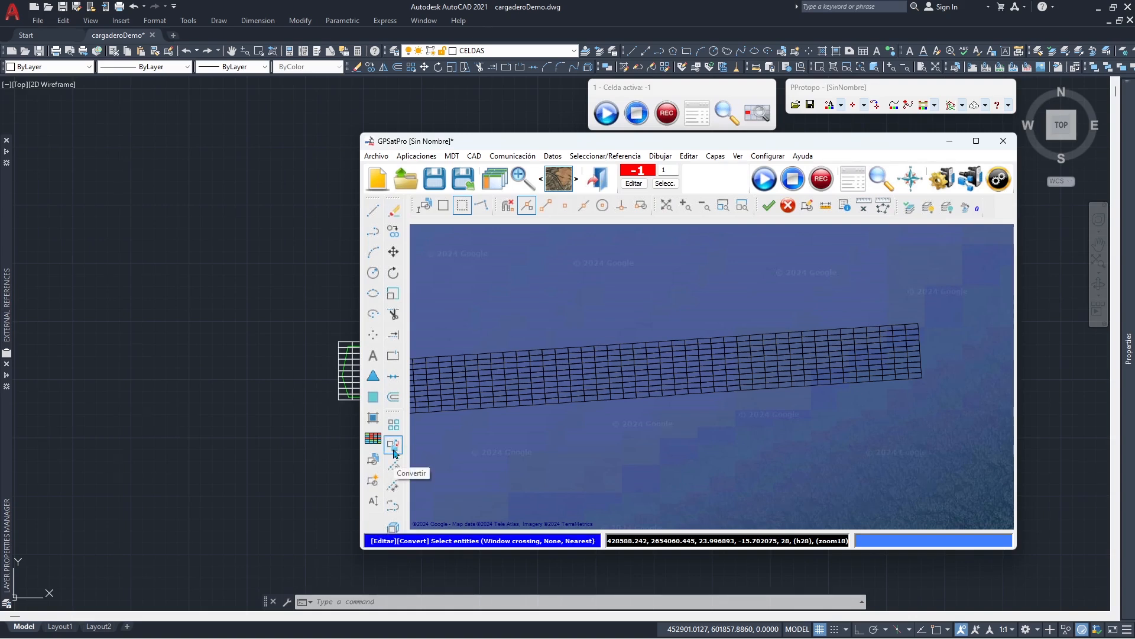
scroll(712, 376, "down", 1)
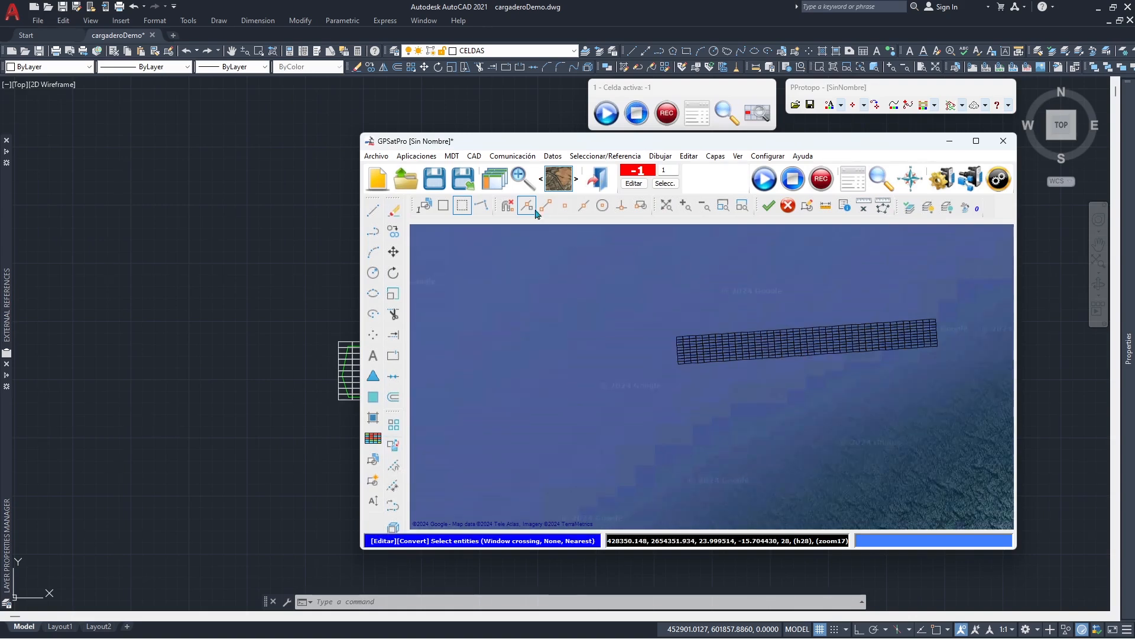
left_click_drag(968, 291, 630, 399)
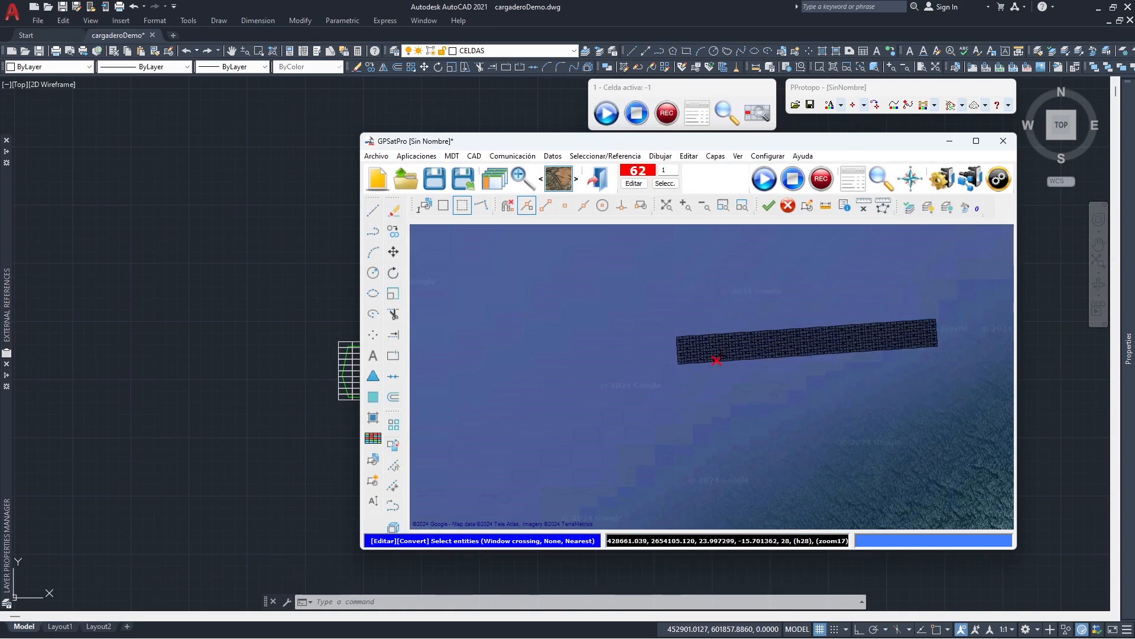
scroll(715, 361, "up", 3)
middle_click_drag(818, 331, 666, 381)
scroll(667, 383, "down", 1)
middle_click_drag(913, 367, 778, 367)
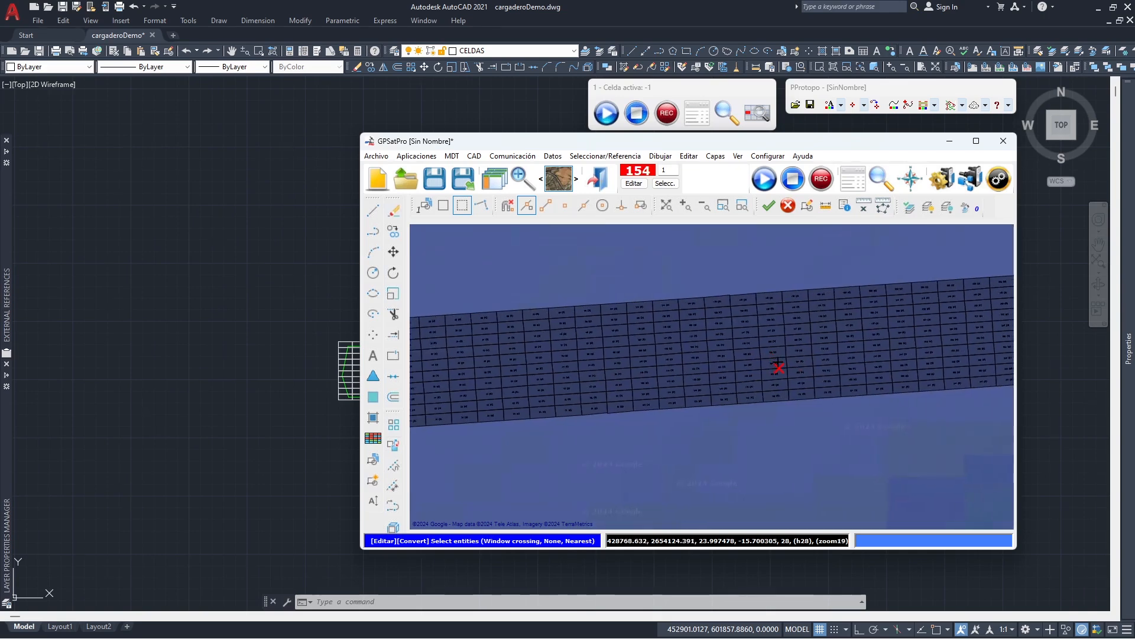
scroll(779, 367, "up", 2)
scroll(711, 376, "down", 7)
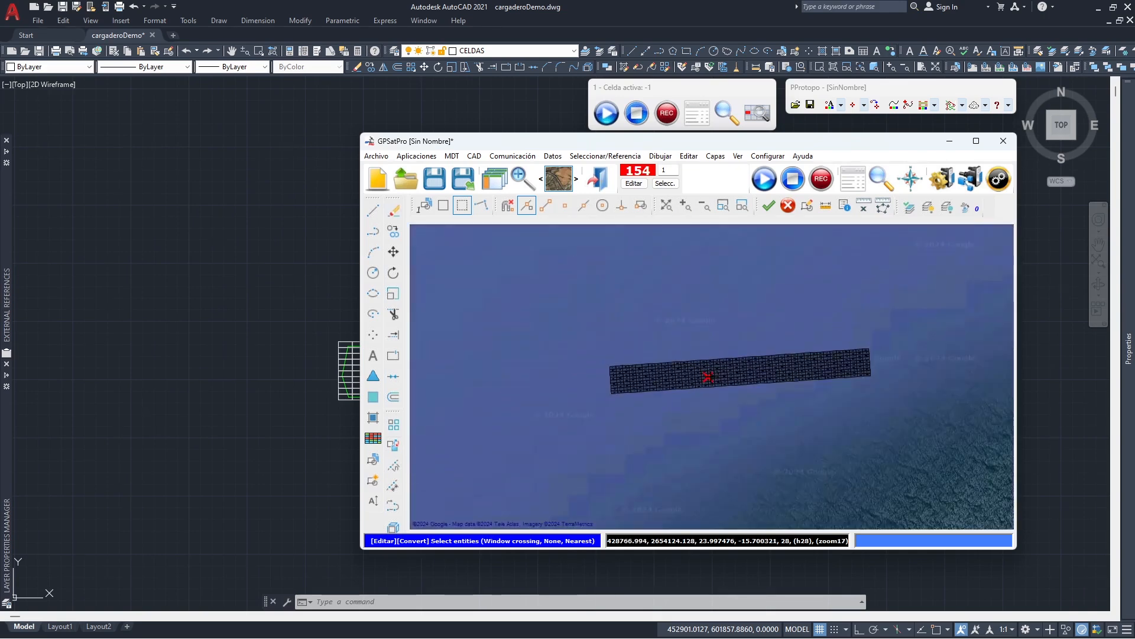
- Discard the unsaved GPSatPro file and relaunch GPSatPro from Protopo
key("Escape")
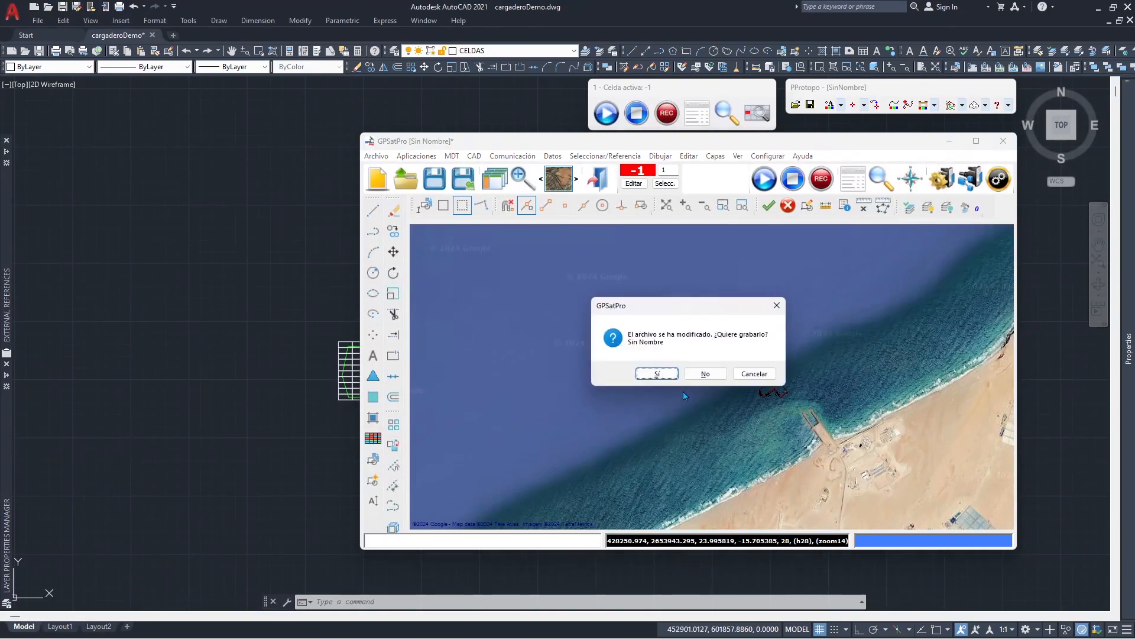
left_click(706, 375)
left_click(39, 438)
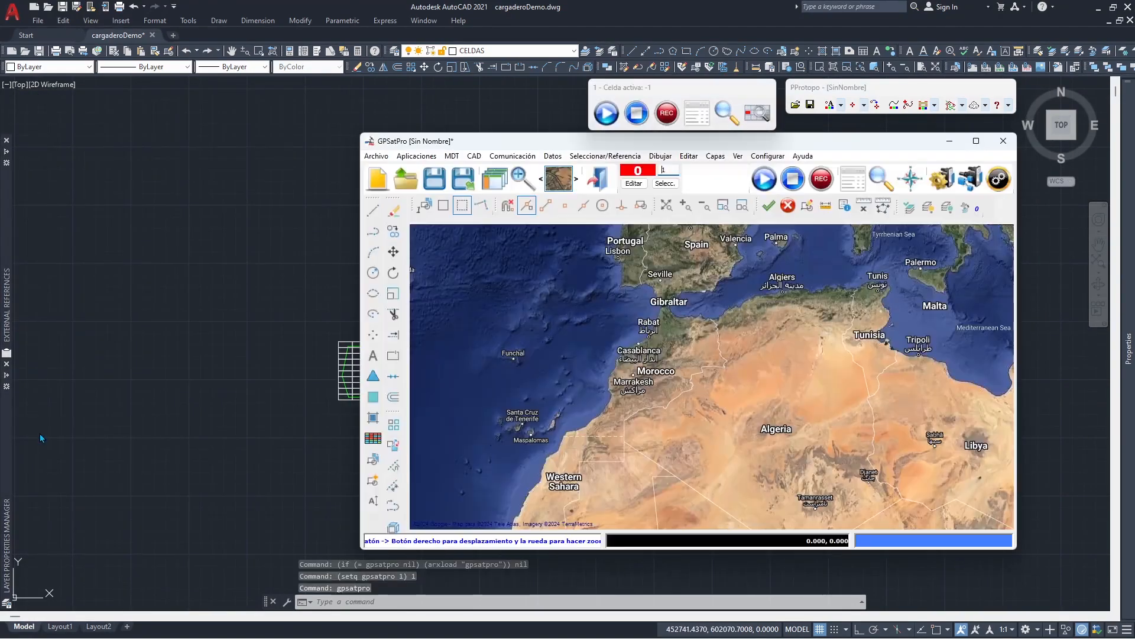
- Import the complete CAD drawing again, transforming from Merchich/Lambert de Marruecos Zona IV with UTM zone 28
left_click(474, 156)
left_click(541, 243)
left_click(510, 377)
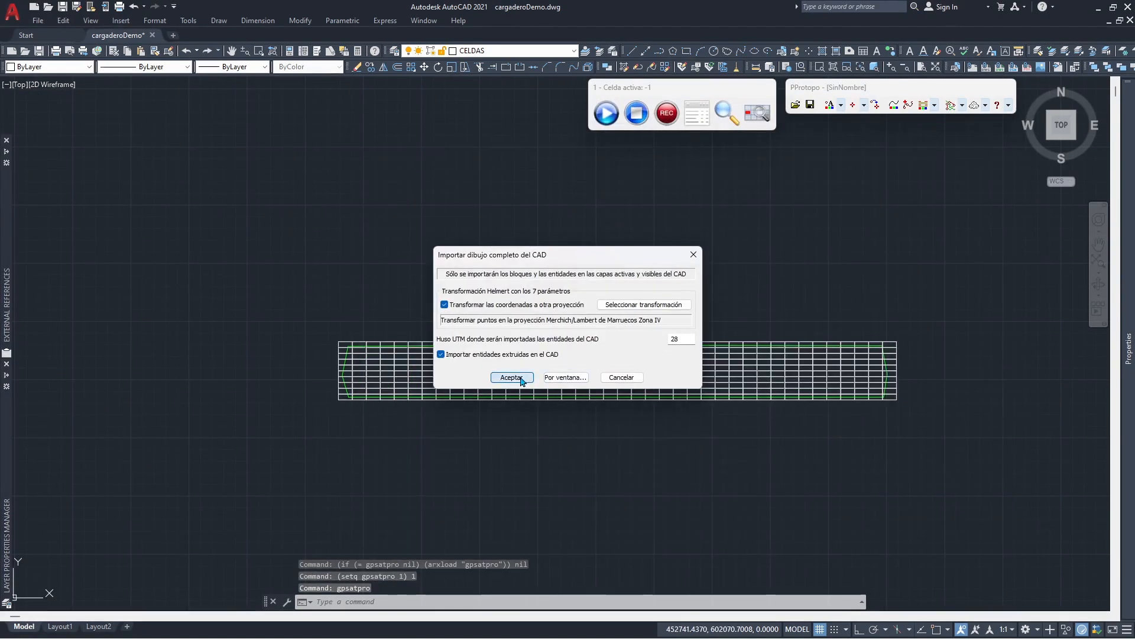
- Import the grid cells from the CAD drawing into GPSatPro
left_click(474, 156)
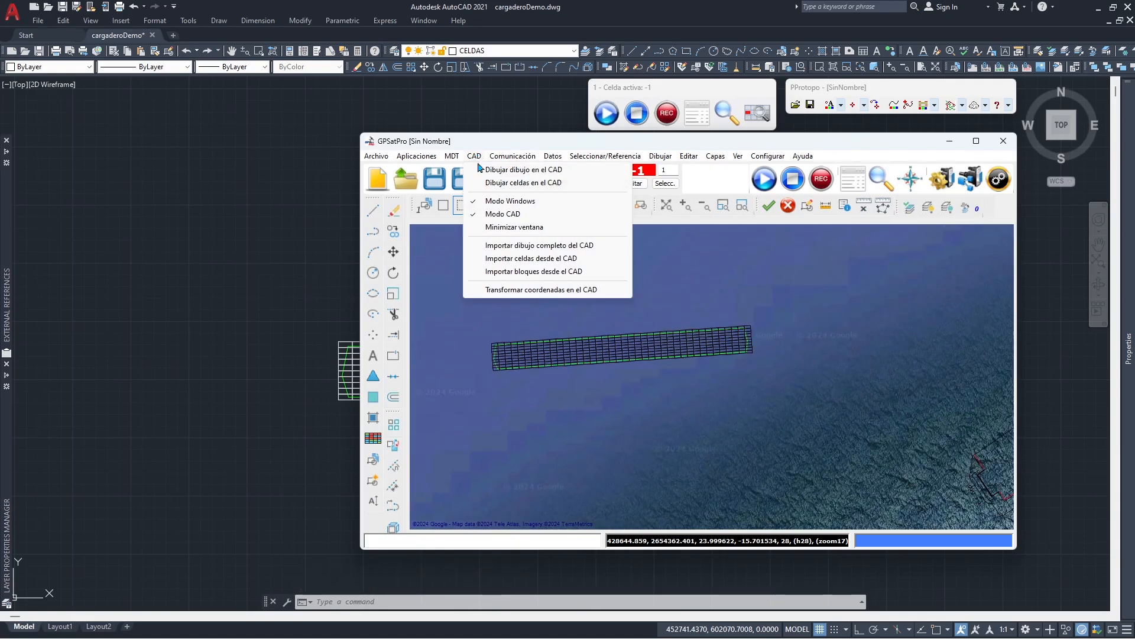
left_click(612, 246)
left_click(674, 328)
double_click(538, 330)
left_click(512, 424)
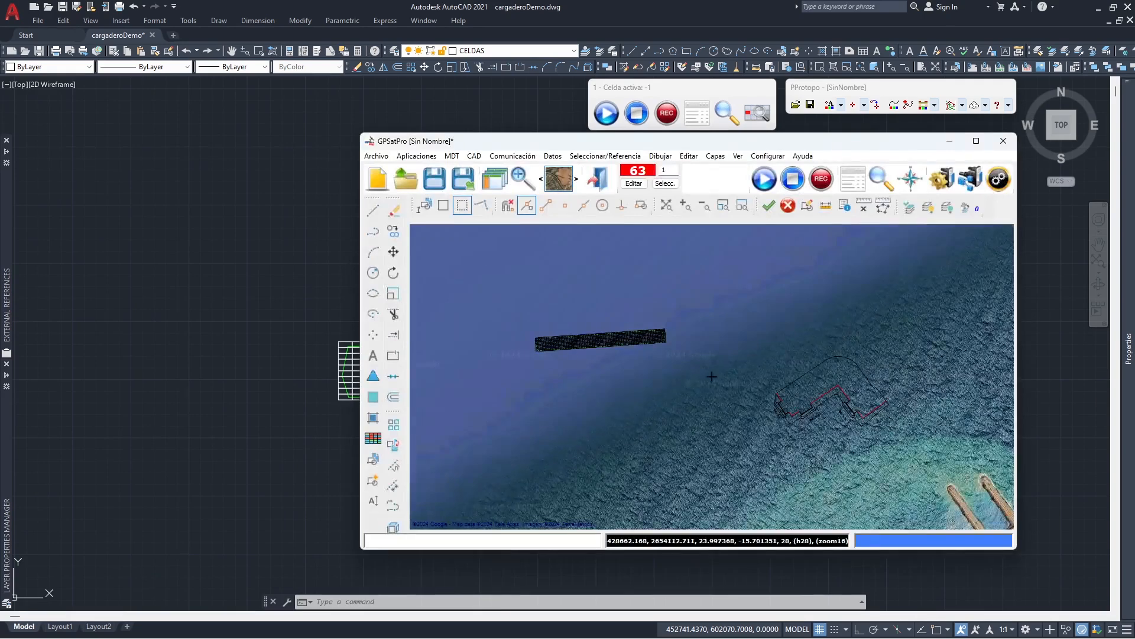
- Hide the drawing and editing toolbars around the GPSatPro map
left_click(738, 157)
left_click(743, 168)
scroll(688, 361, "down", 5)
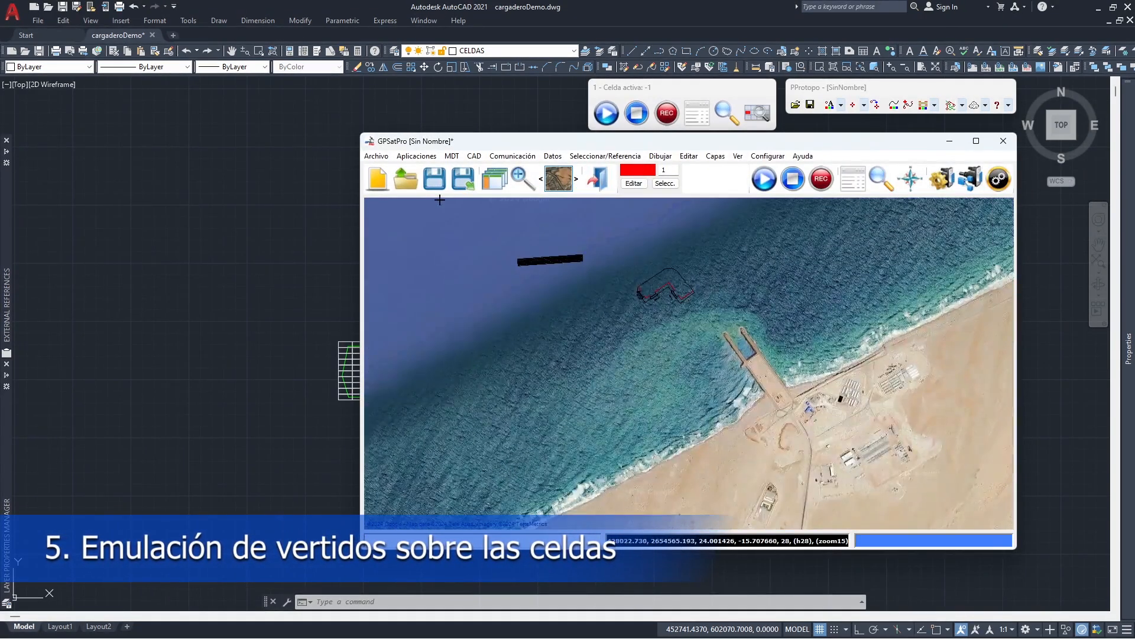
- Save the GPSatPro file as celdas and initialize the dredger application for Vertido with the cantabria seis v2 block
left_click(463, 177)
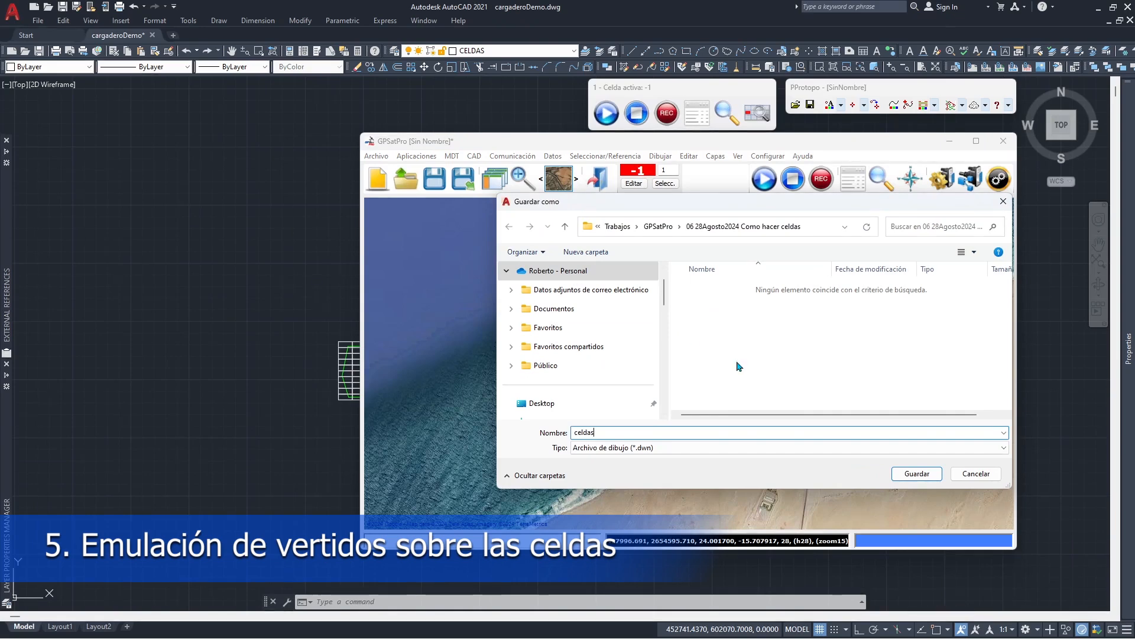
key("Return")
left_click(453, 156)
left_click(474, 227)
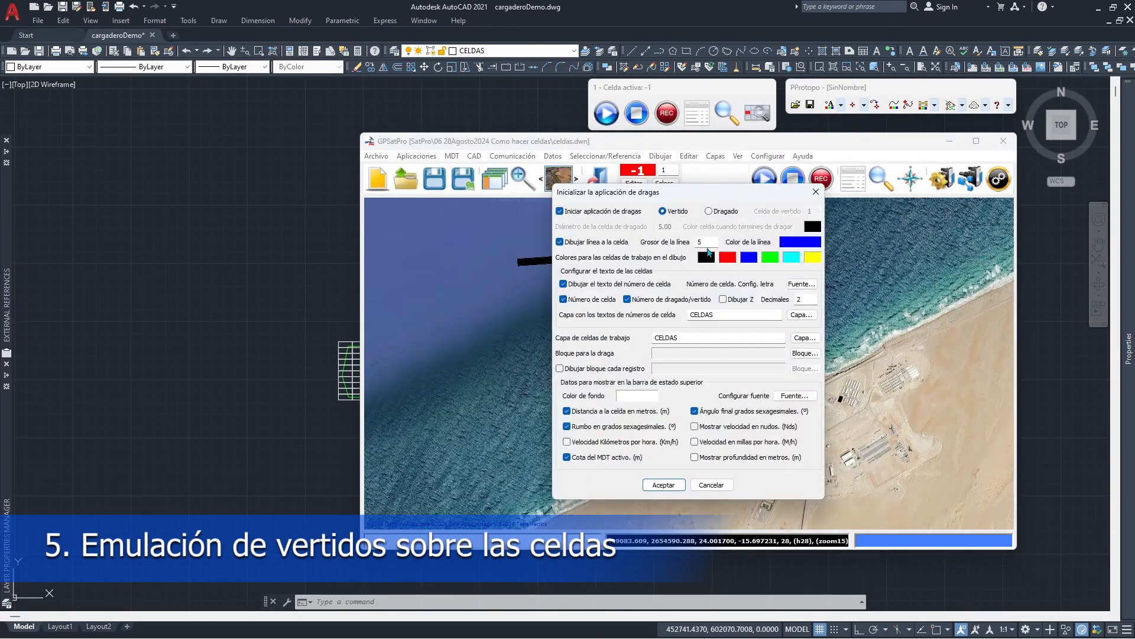
left_click(805, 353)
left_click(473, 323)
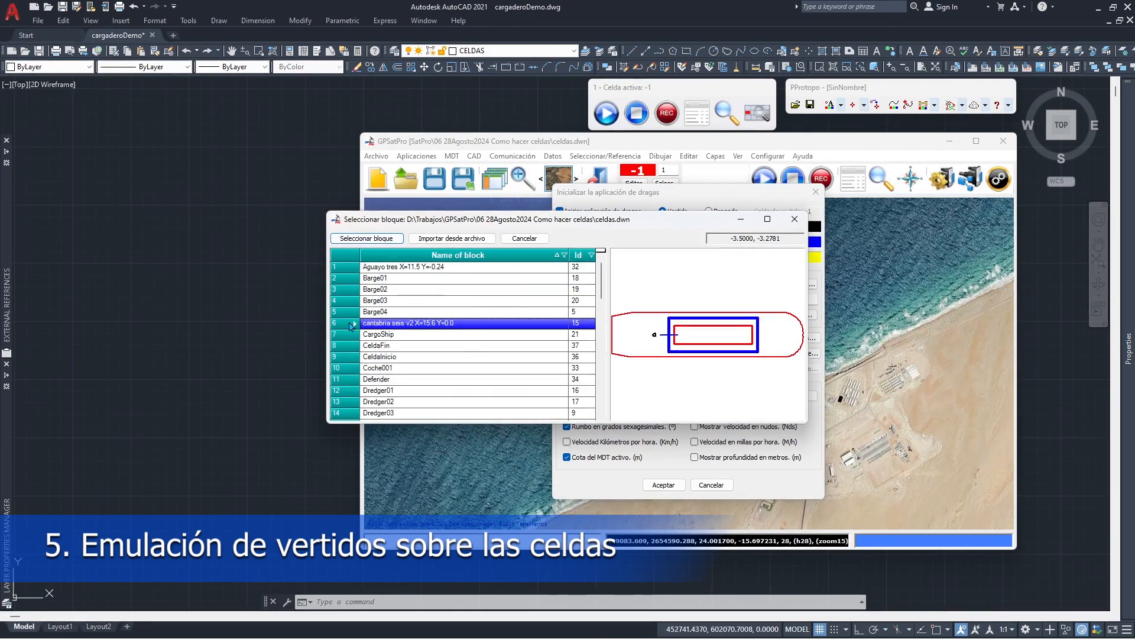
left_click(367, 237)
left_click(664, 485)
- Configure GPS 1 on COM 3 at 9600 baud and receive NMEA LLK messages with transformed XYZ coordinates
left_click(941, 178)
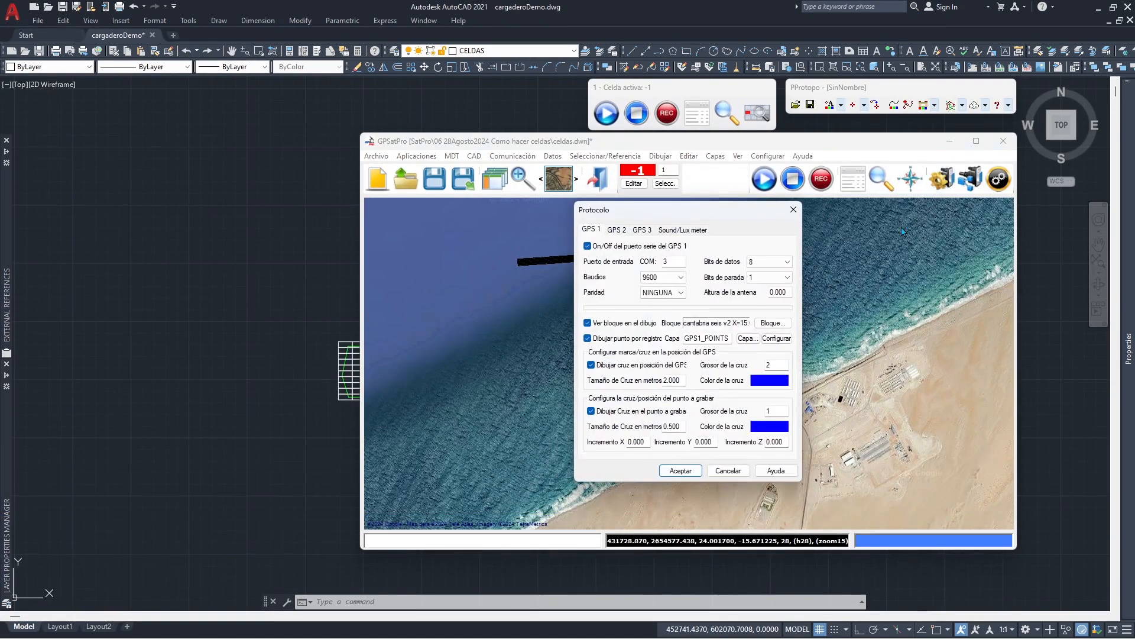
left_click(680, 472)
left_click(971, 179)
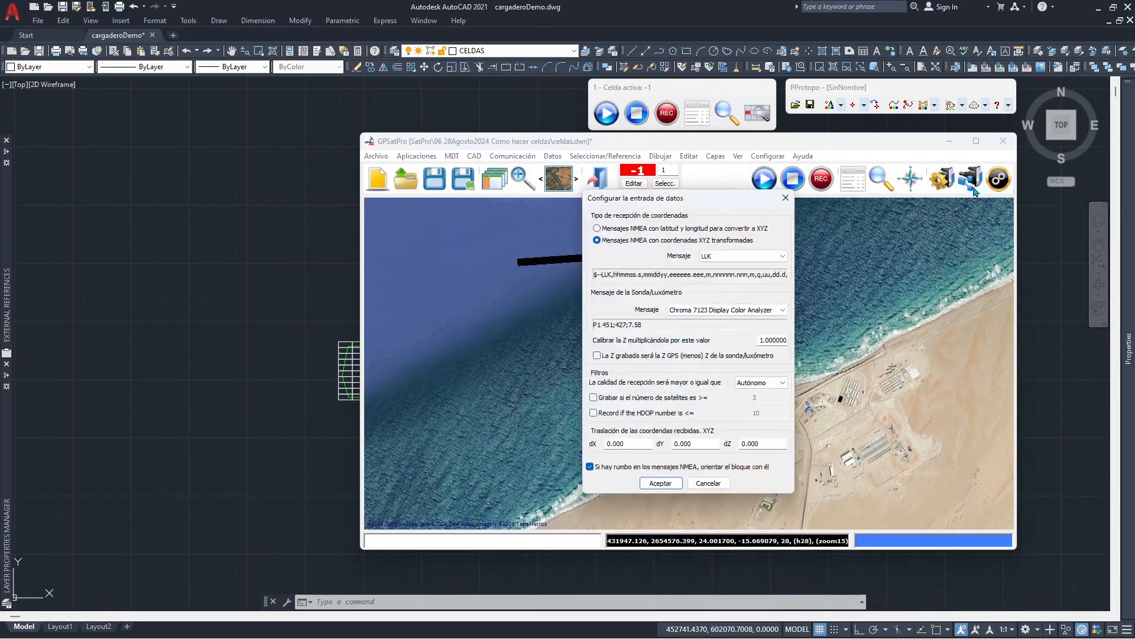
left_click(661, 483)
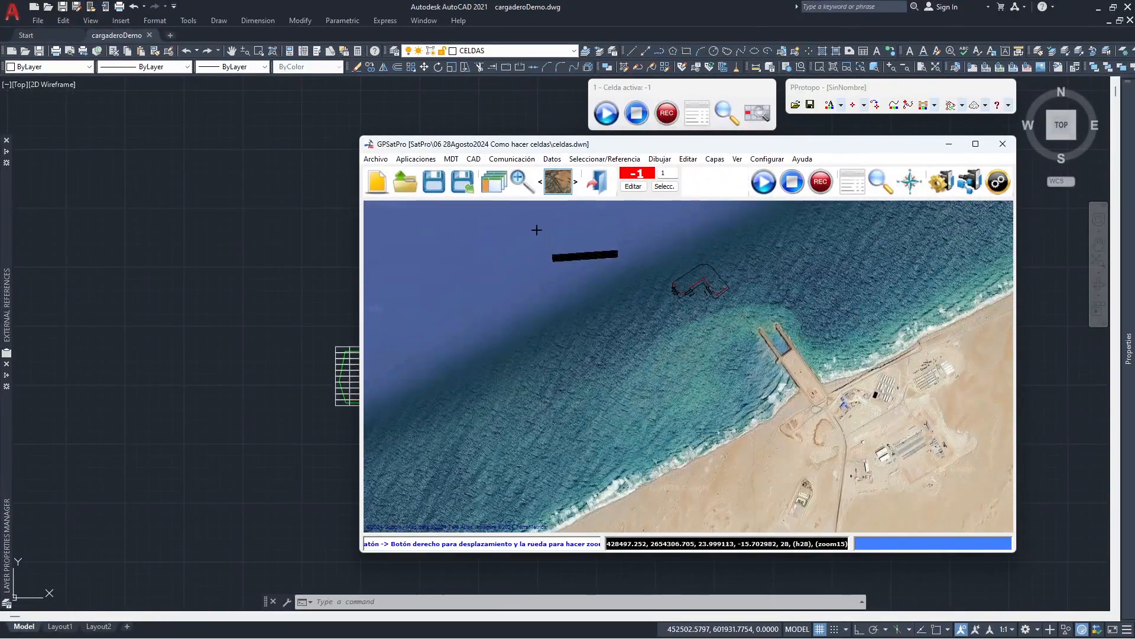
- Set the CAD coordinate transformation to Merchich/Lambert Marruecos (ZONA IV)
left_click(474, 162)
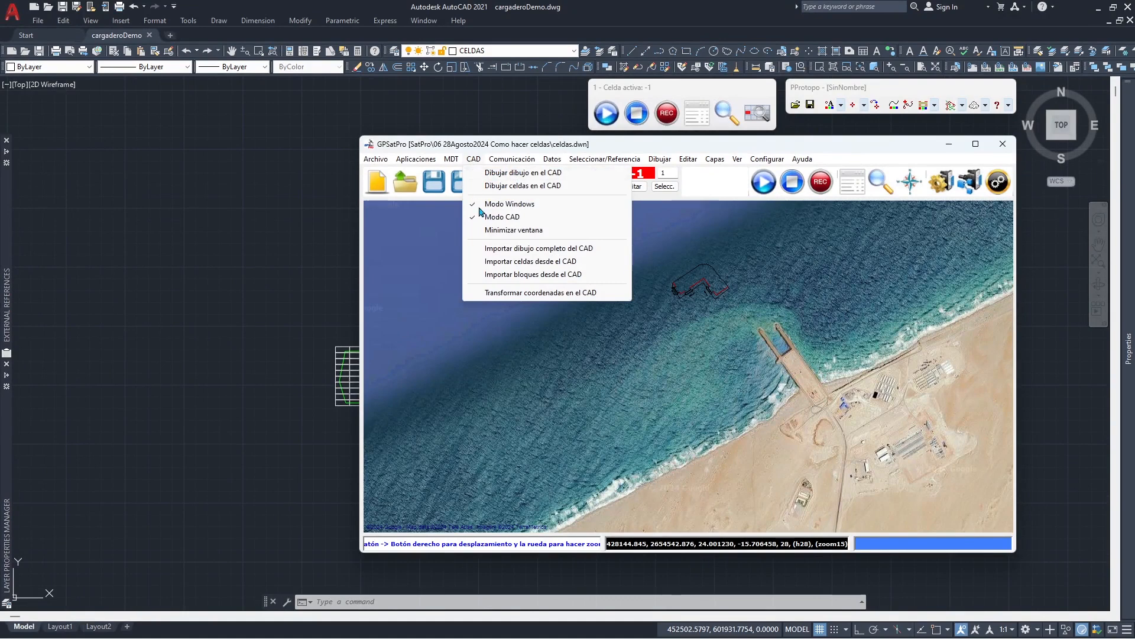
left_click(509, 293)
left_click(699, 346)
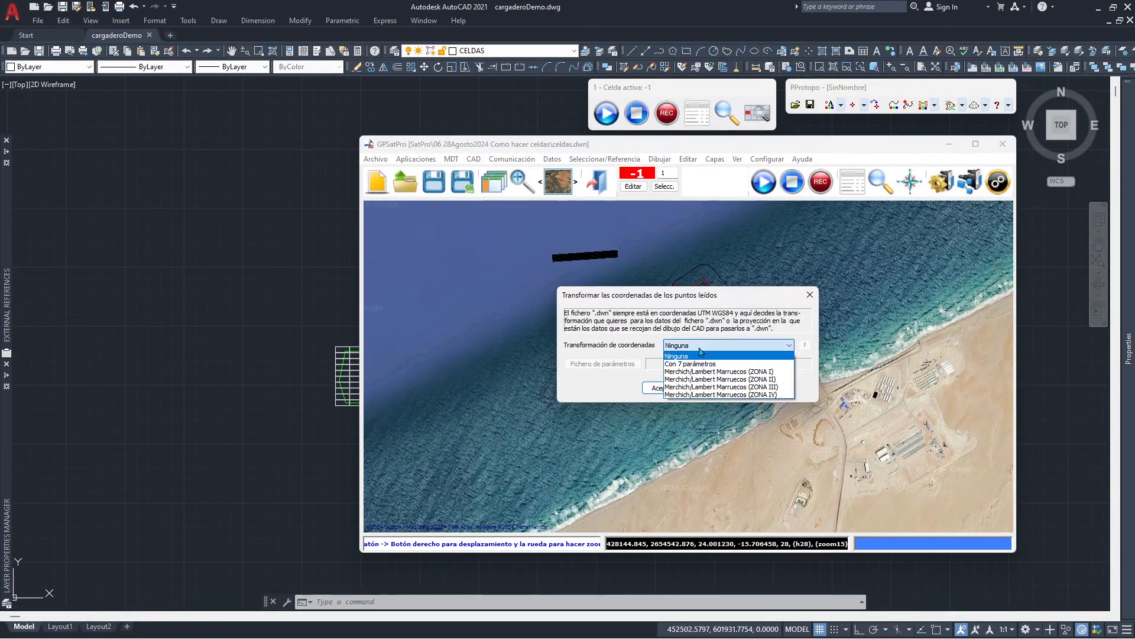
left_click(697, 394)
left_click(678, 390)
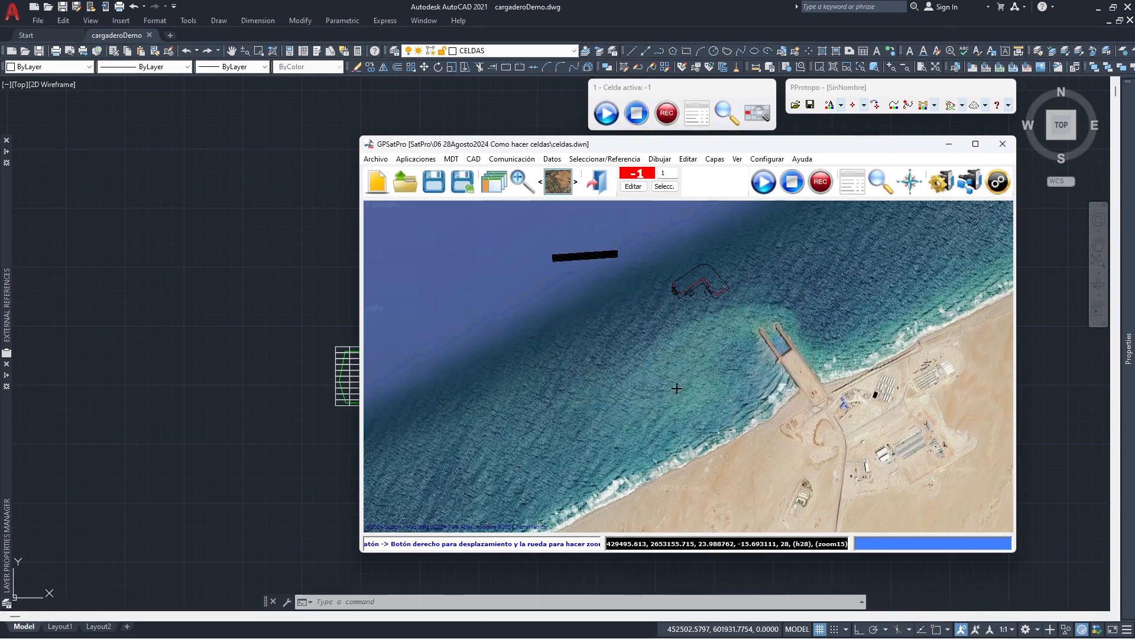
- Start emulating GPS 1 from the Zona4_03.emu file
left_click(523, 159)
left_click(521, 219)
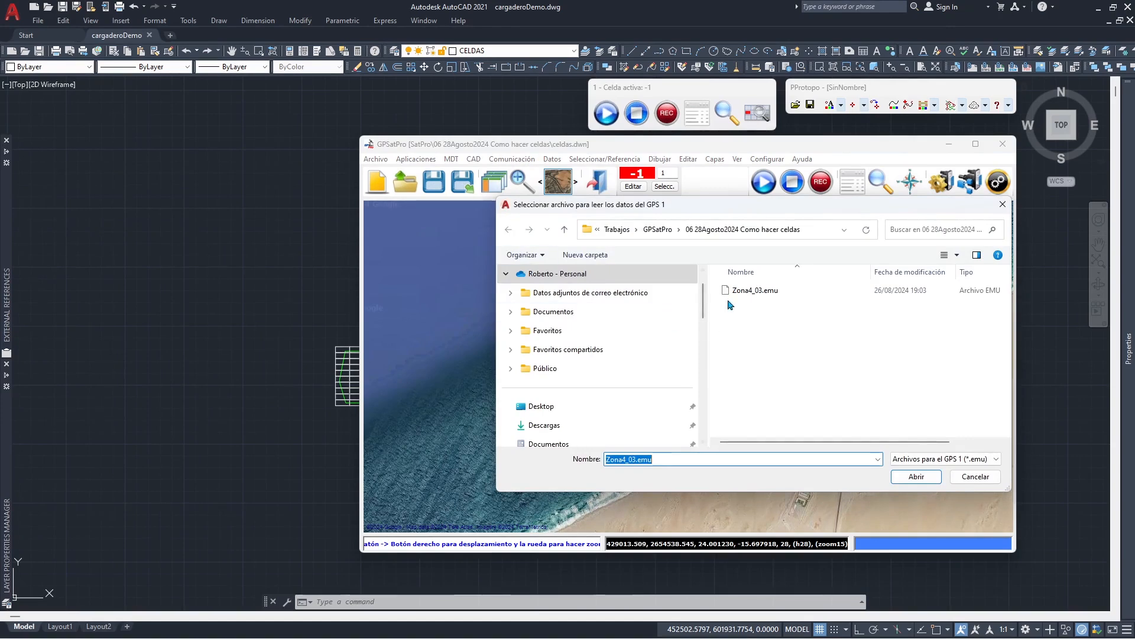
left_click(732, 292)
left_click(905, 477)
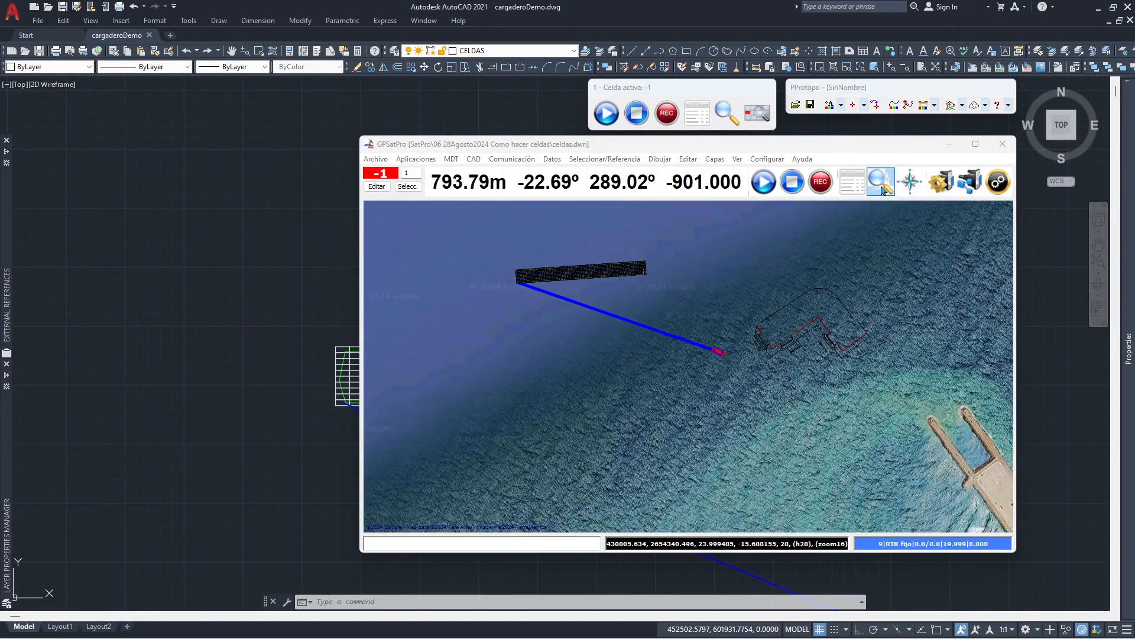
- Minimize GPSatPro and choose cell 74 in the AutoCAD grid as the target cell
left_click(949, 144)
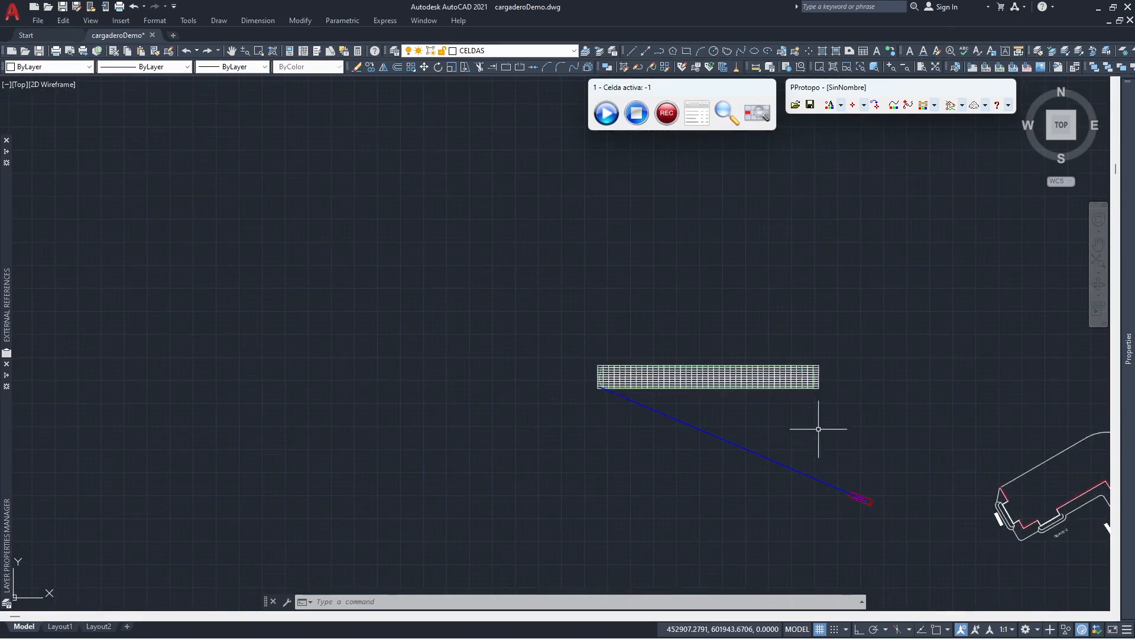
left_click(725, 114)
scroll(335, 251, "up", 5)
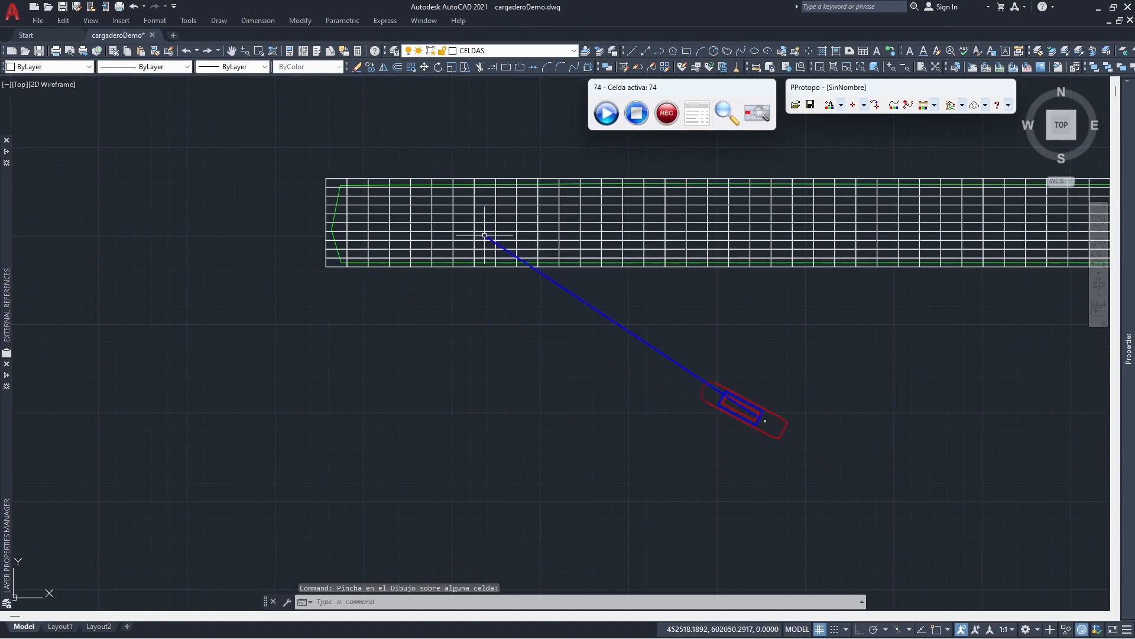
left_click(485, 235)
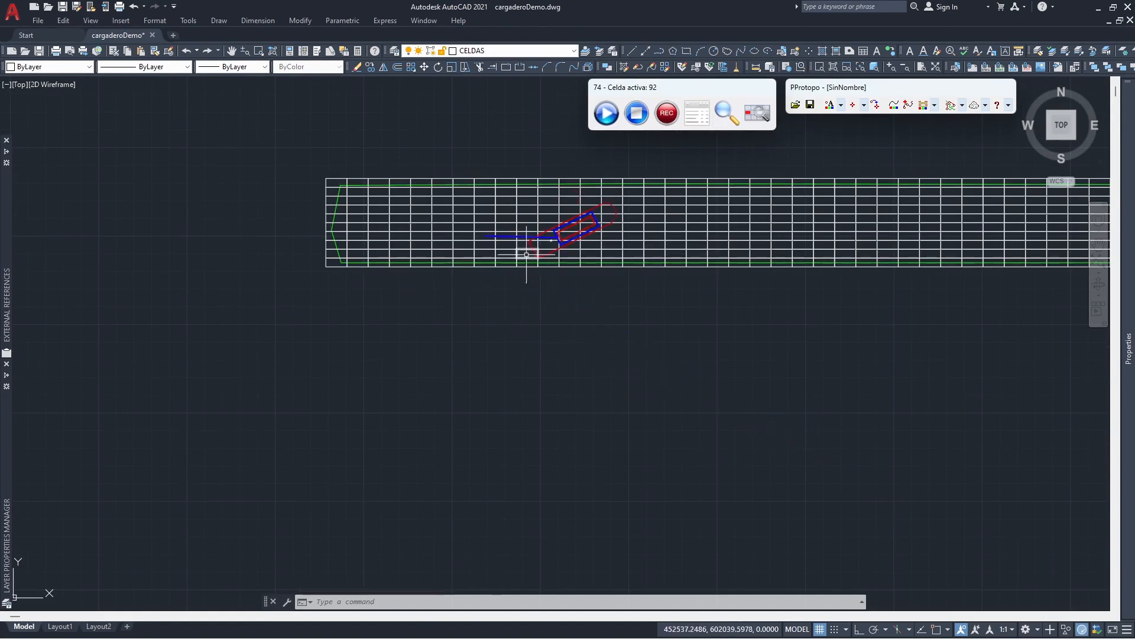
- Choose cell 124 as the target cell and record three dumps on it
left_click(752, 122)
left_click(590, 235)
left_click(666, 124)
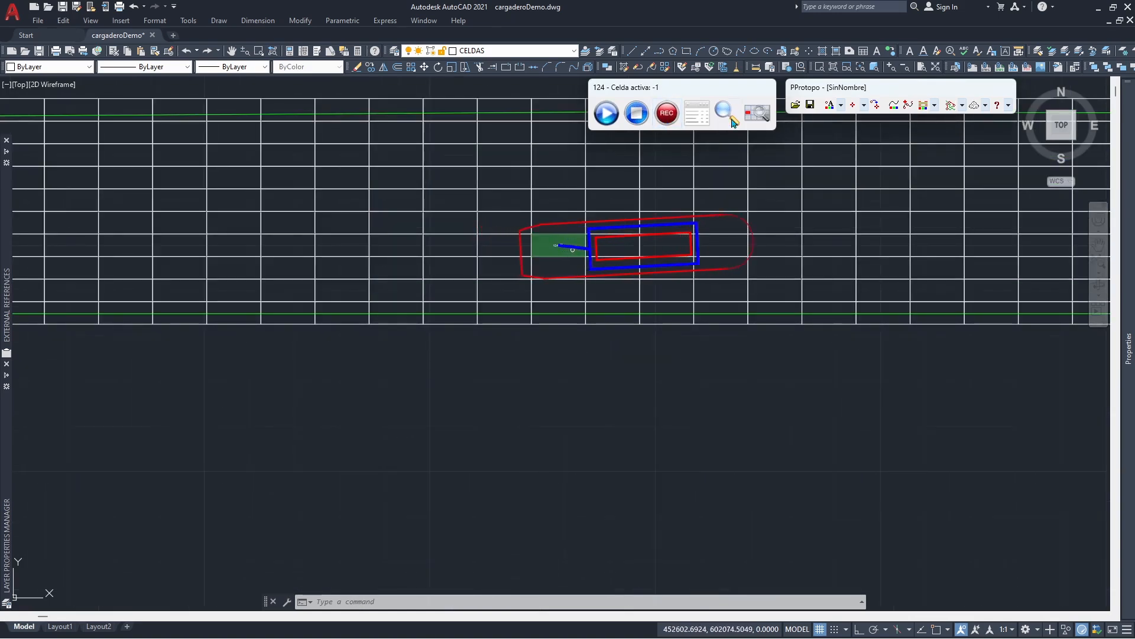
- Choose cell 154 as the target cell and record one dump on it
left_click(752, 122)
left_click(741, 237)
left_click(671, 120)
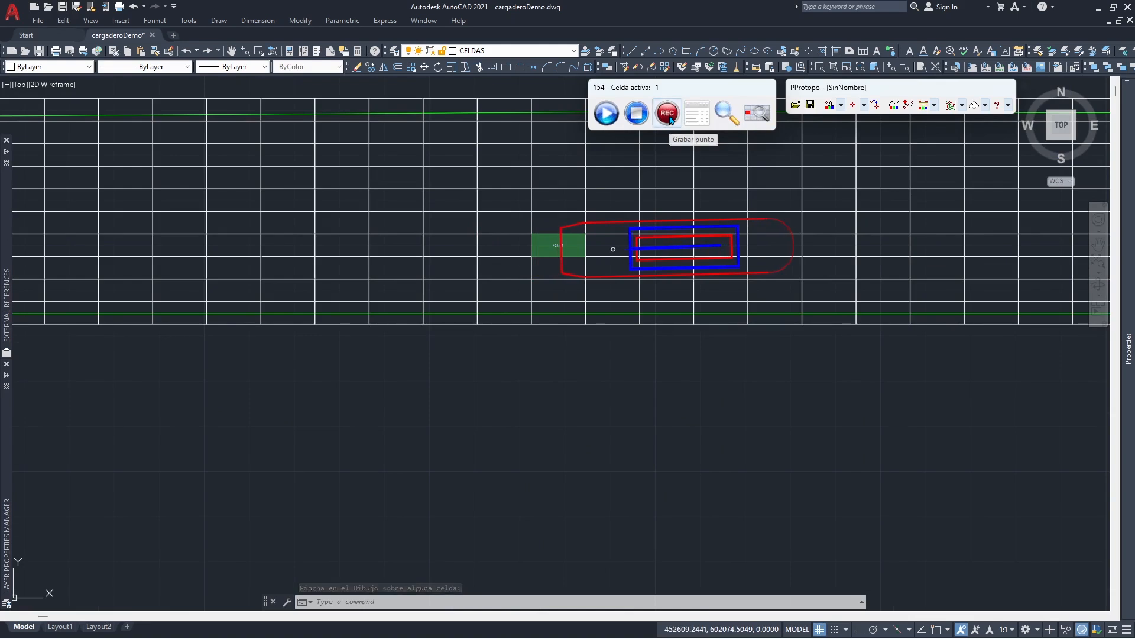
- Choose cell 164 as the target cell and record one dump on it
left_click(811, 238)
scroll(608, 214, "down", 1)
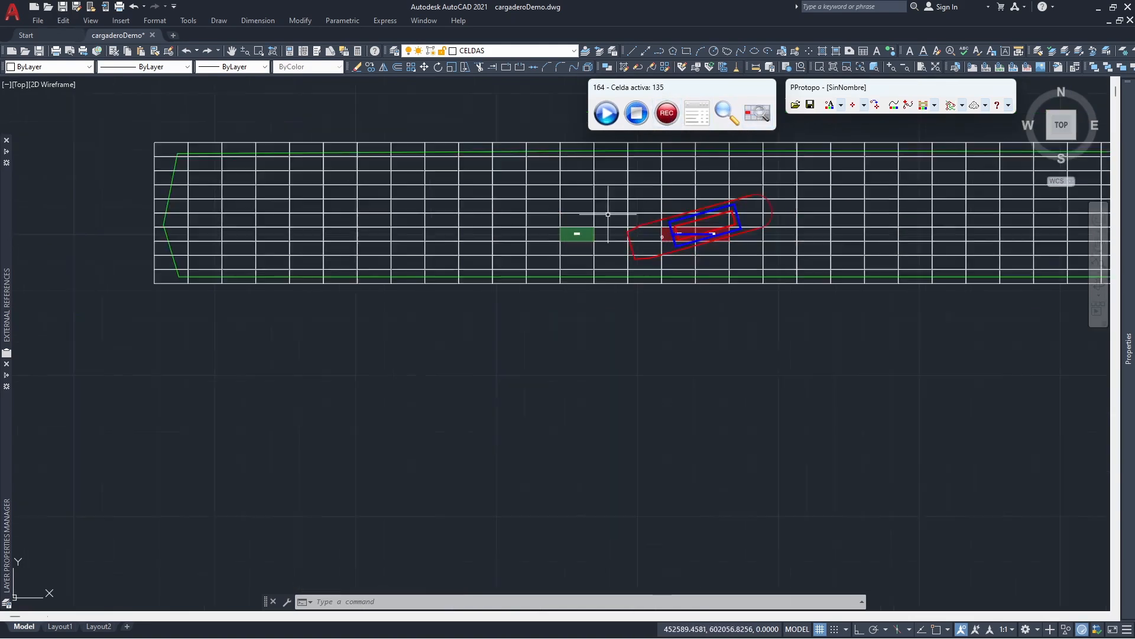
scroll(608, 214, "down", 2)
scroll(598, 236, "down", 2)
- Bring the GPSatPro window back and stop the GPS communication
mouse_move(917, 627)
left_click(1008, 561)
scroll(618, 318, "up", 3)
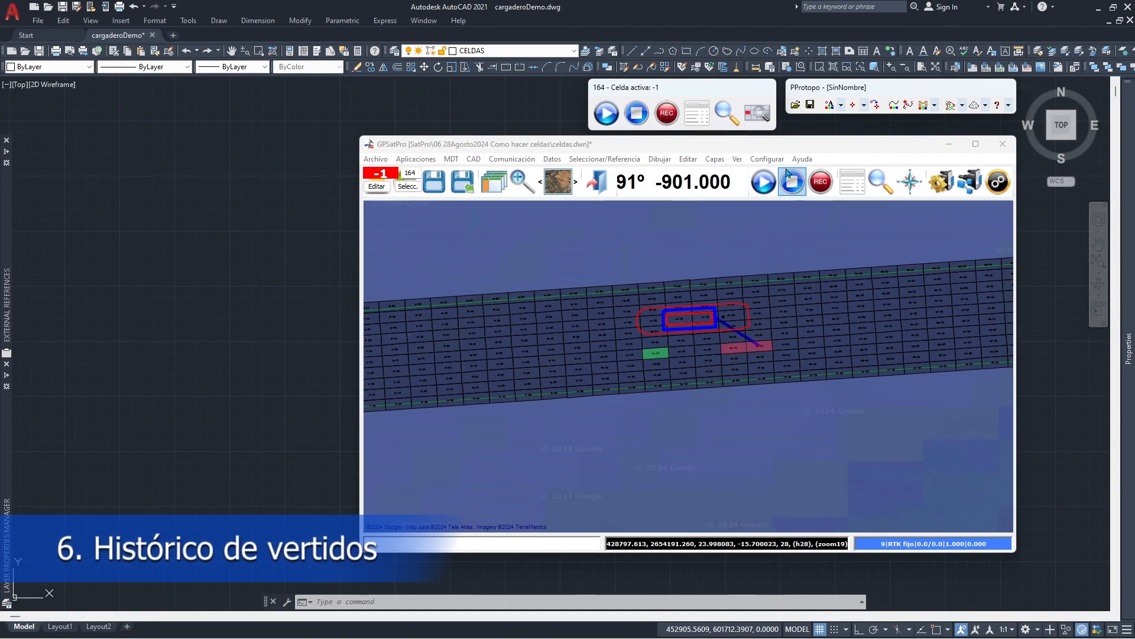
left_click(636, 114)
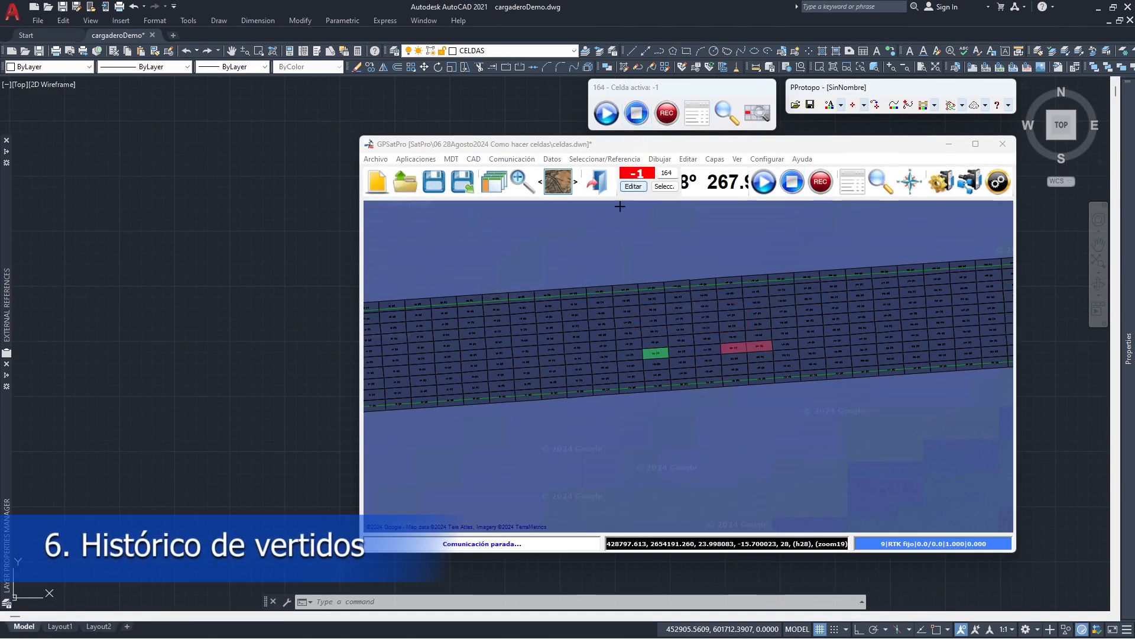
scroll(688, 364, "down", 1)
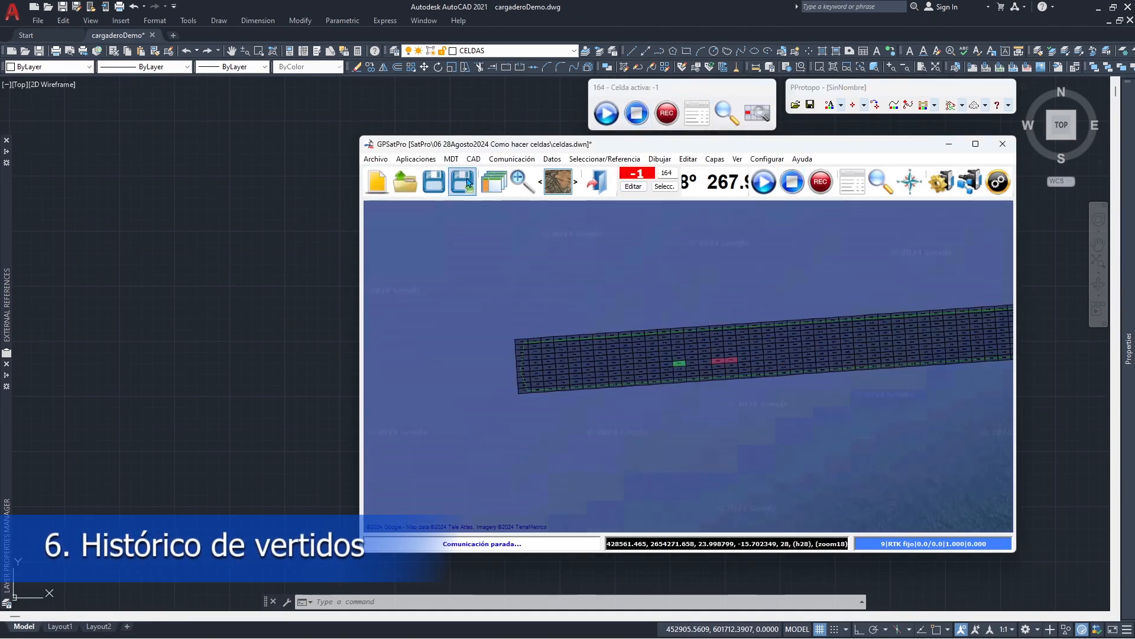
- Examine the dumping history in Histórico, expanding the dump records of cells 124 and 154
left_click(430, 161)
left_click(441, 283)
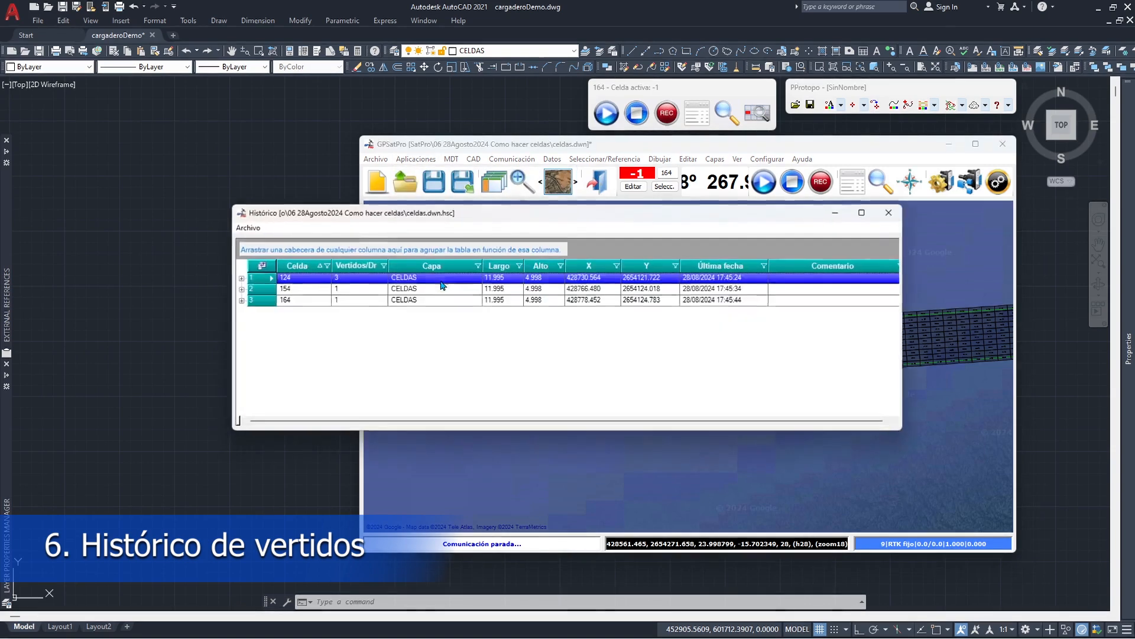
left_click(240, 278)
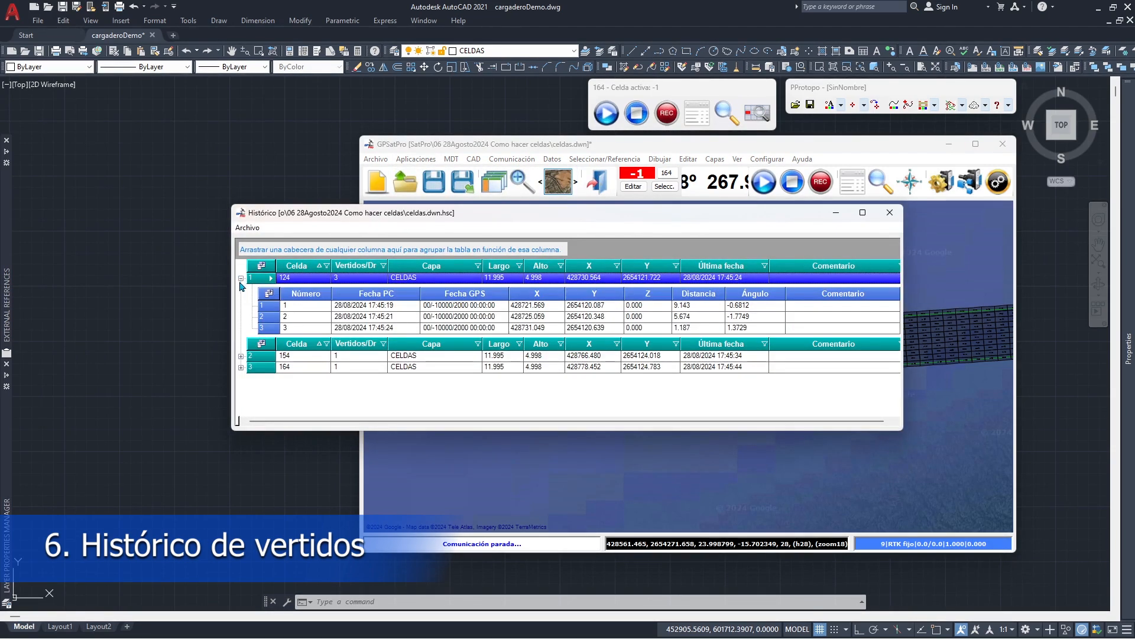
left_click(262, 305)
left_click(265, 322)
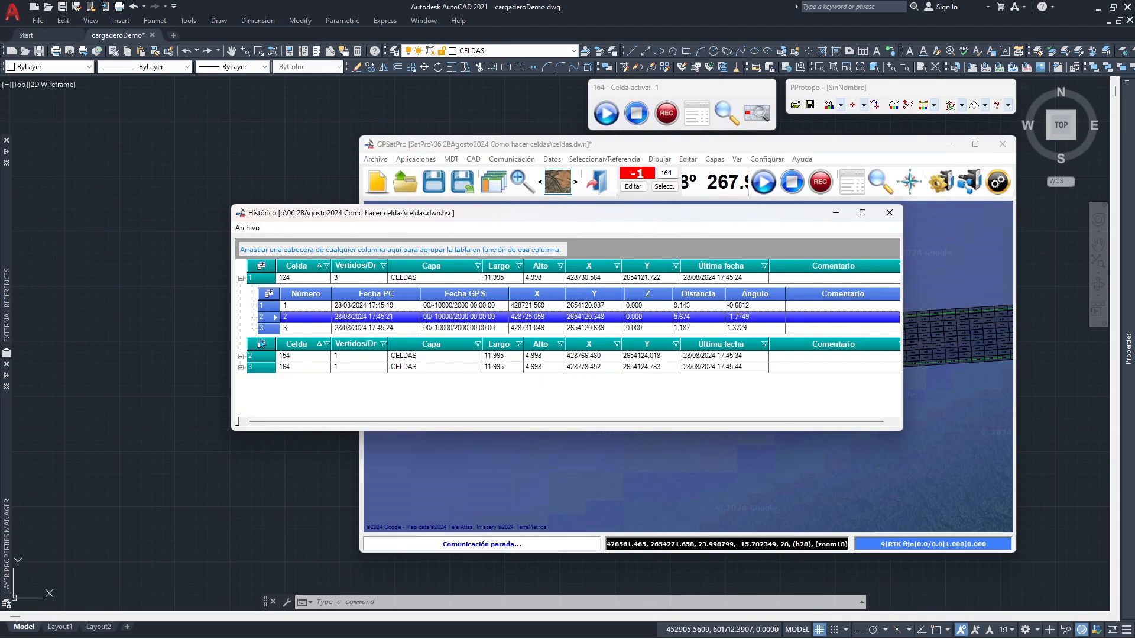
left_click(241, 355)
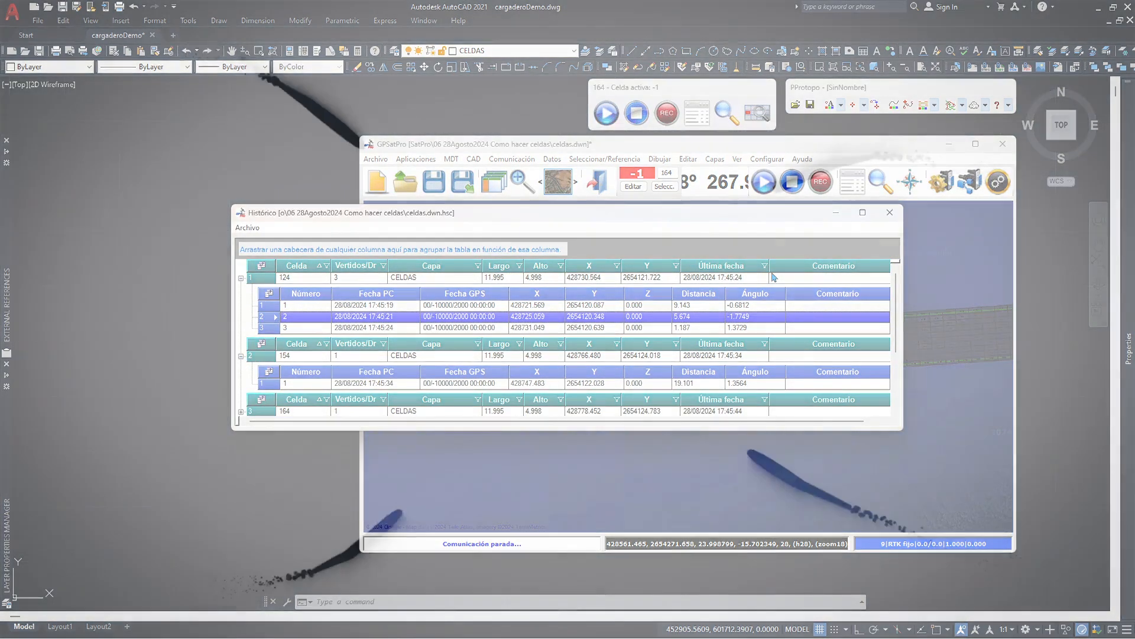